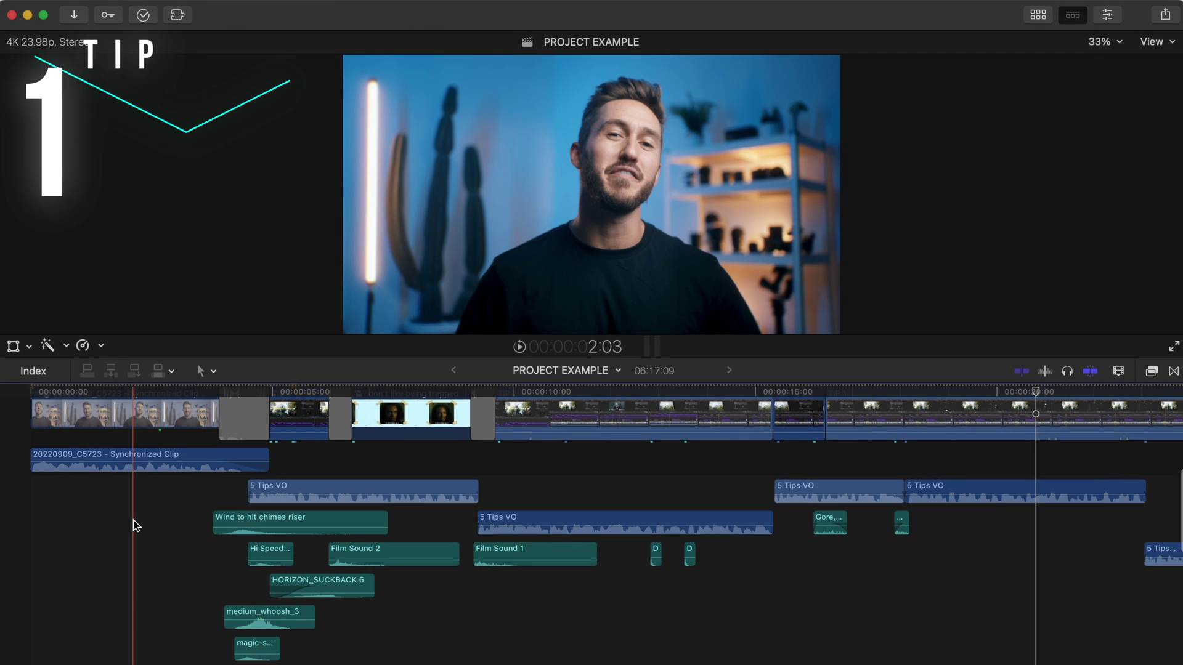
Step: Play the project and select the medium_whoosh_3 sound effect clip
key(space)
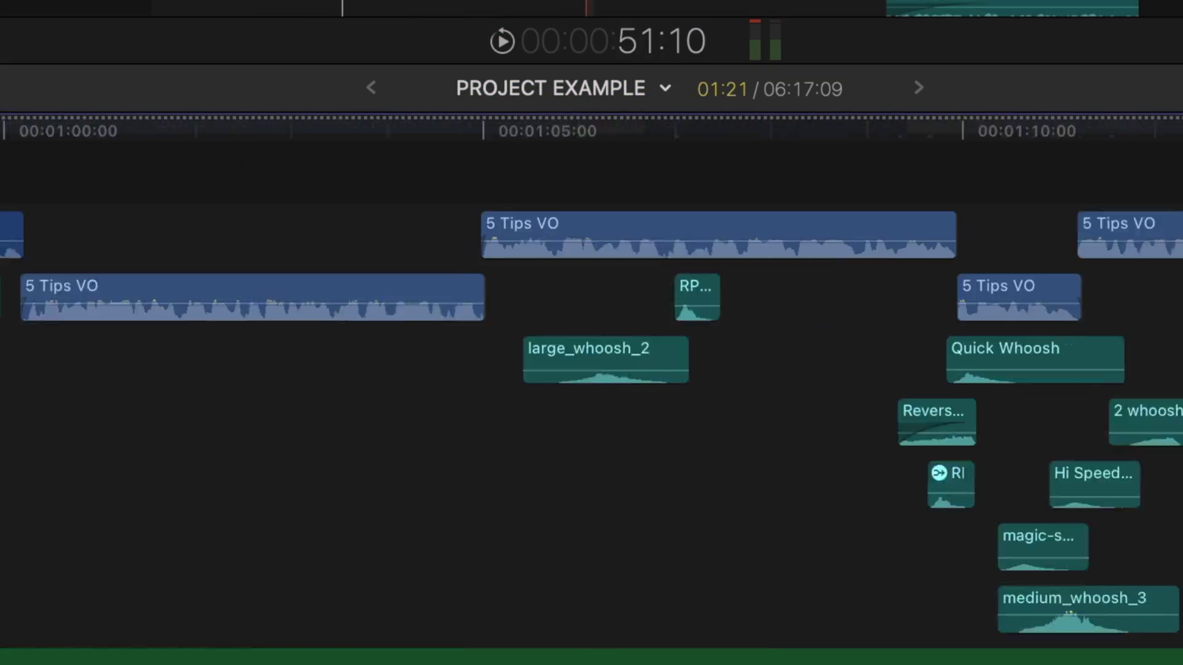
scroll(591, 400, right, 10)
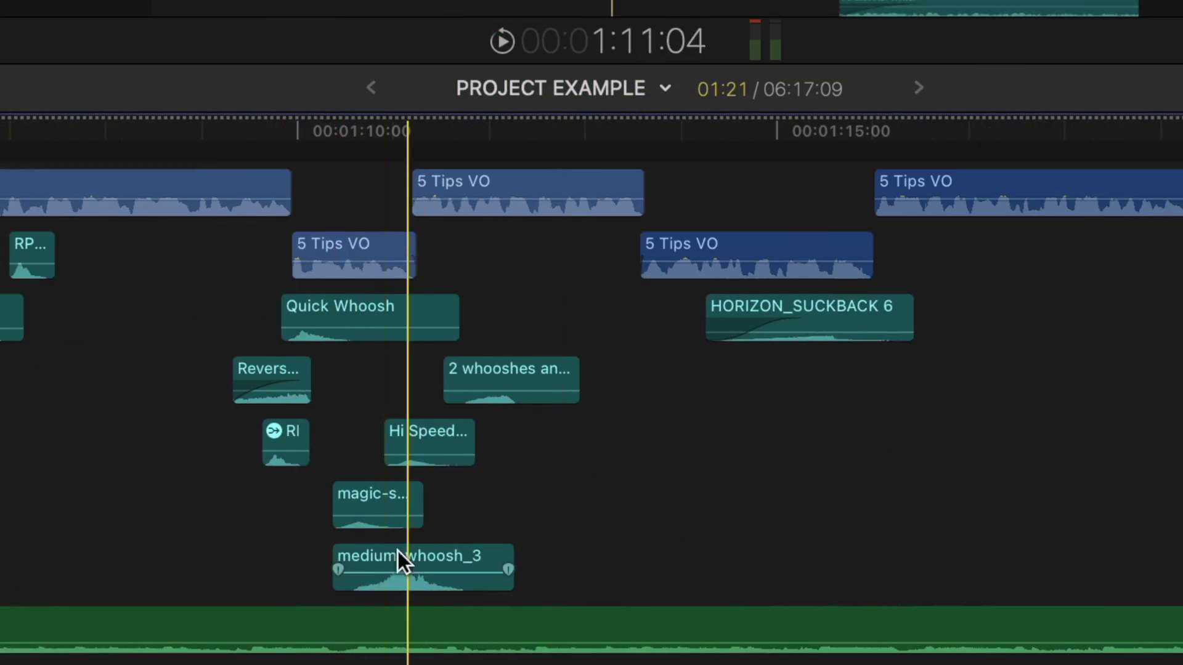
click(398, 551)
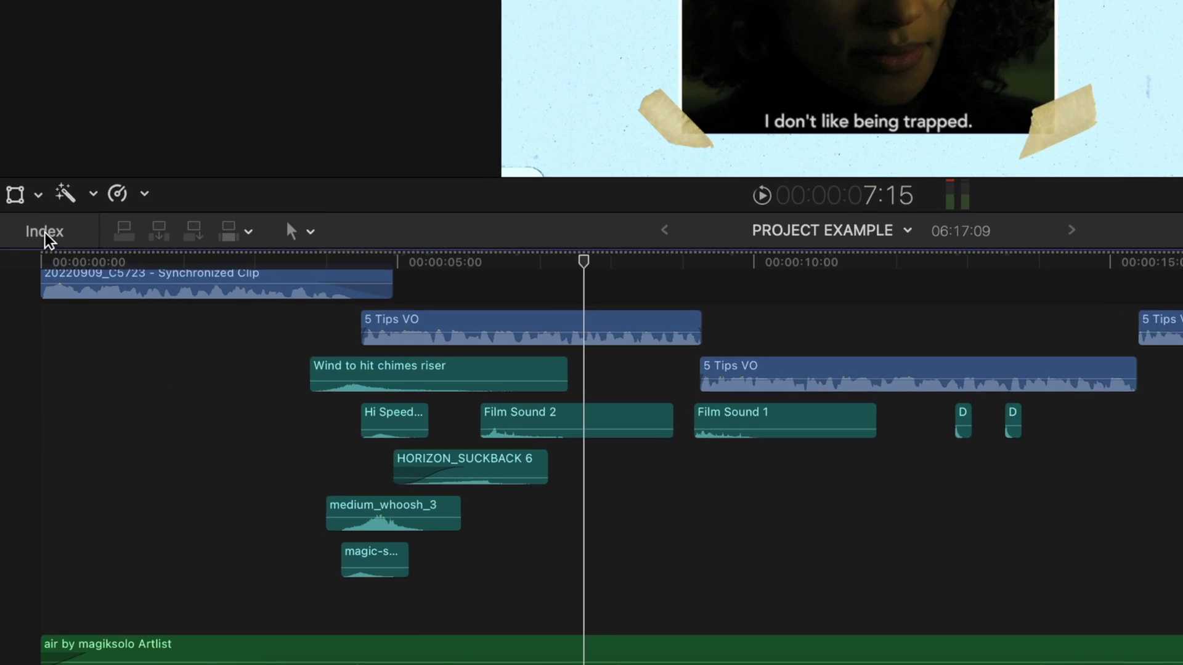
Step: Find all nine 'medium' whoosh clips in the Timeline Index and lower their volume 1 dB
click(34, 371)
click(112, 138)
text(medium)
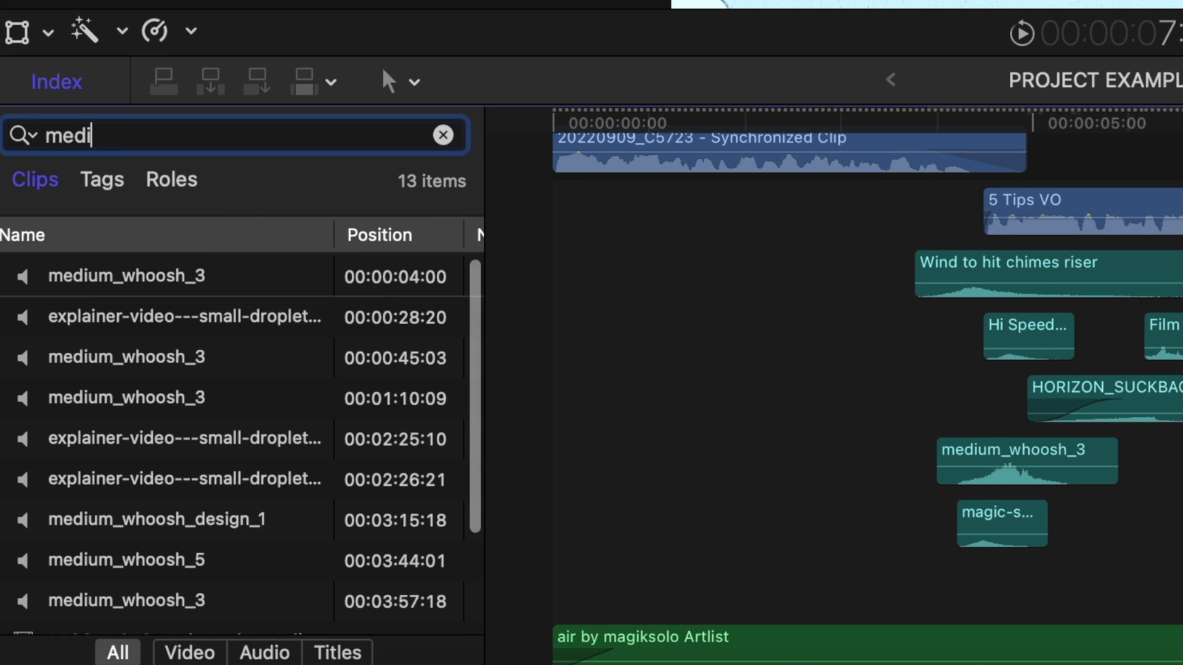
click(179, 274)
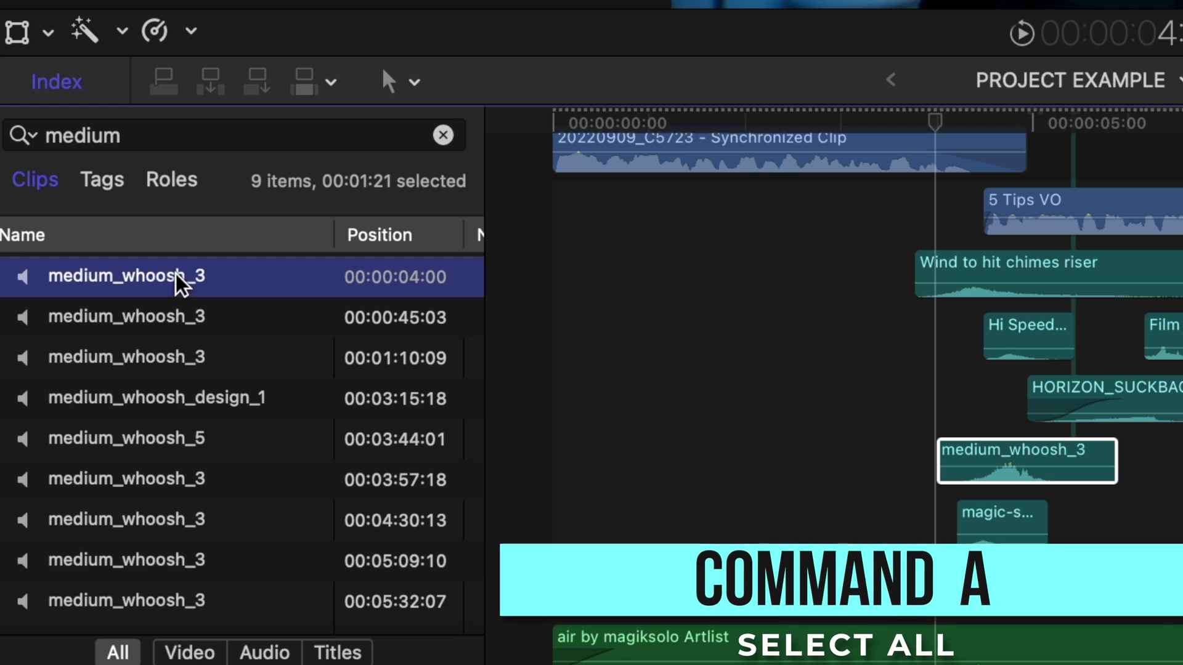
key(super+a)
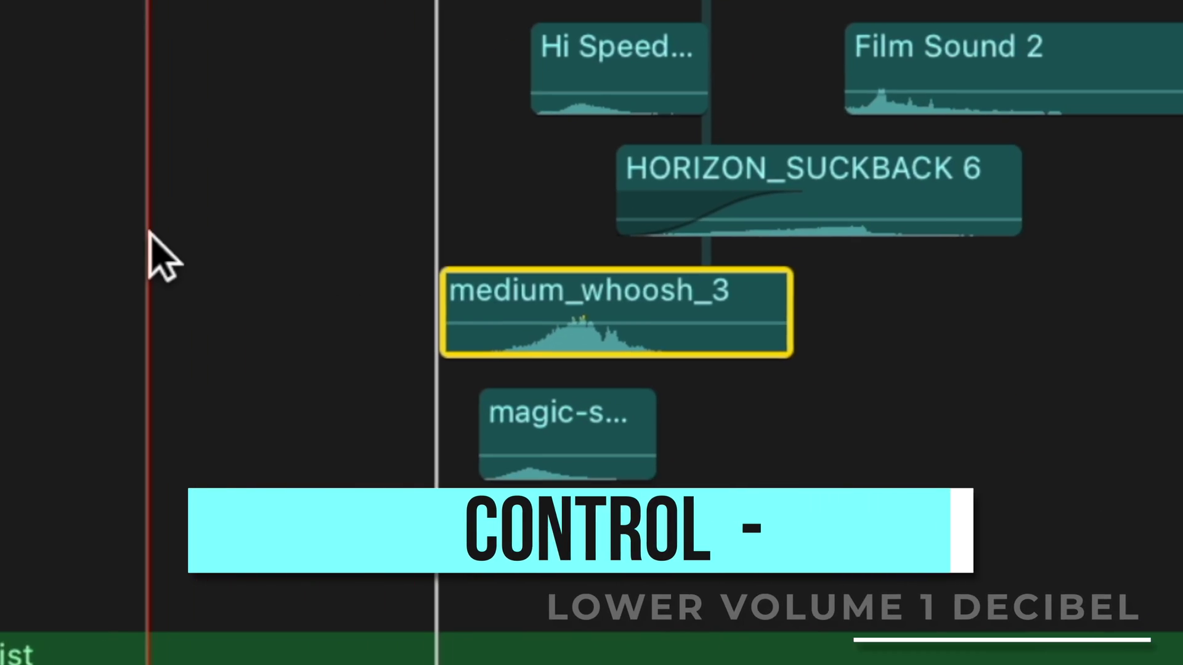
key(ctrl+minus)
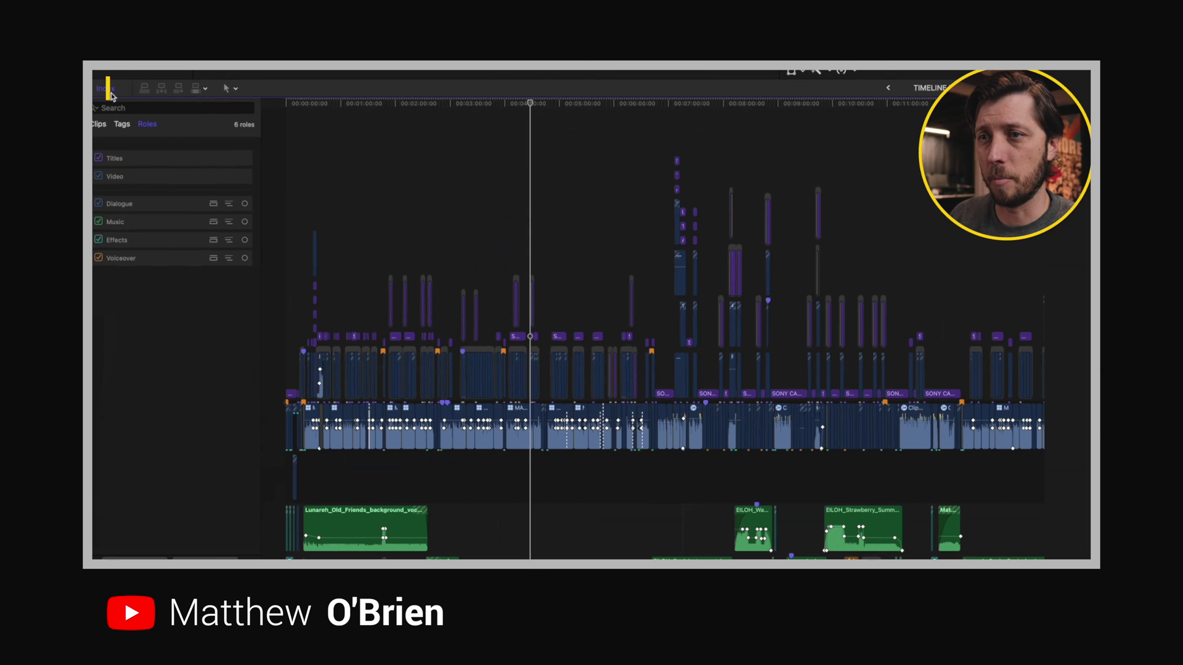
click(106, 89)
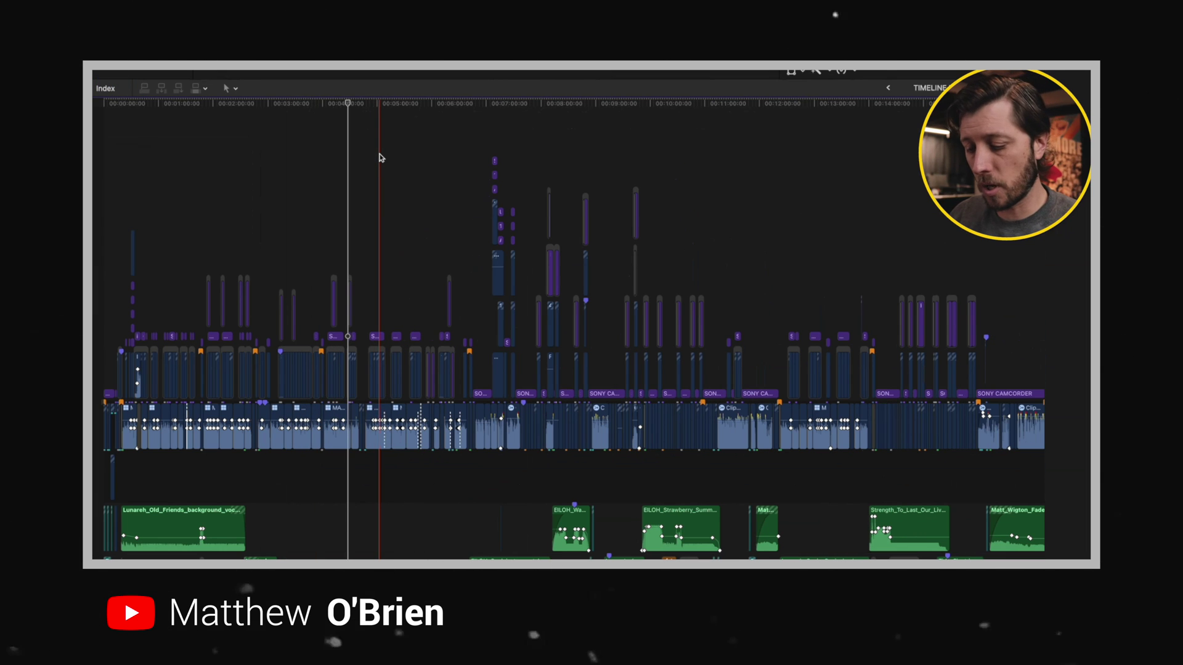
key(super+shift+2)
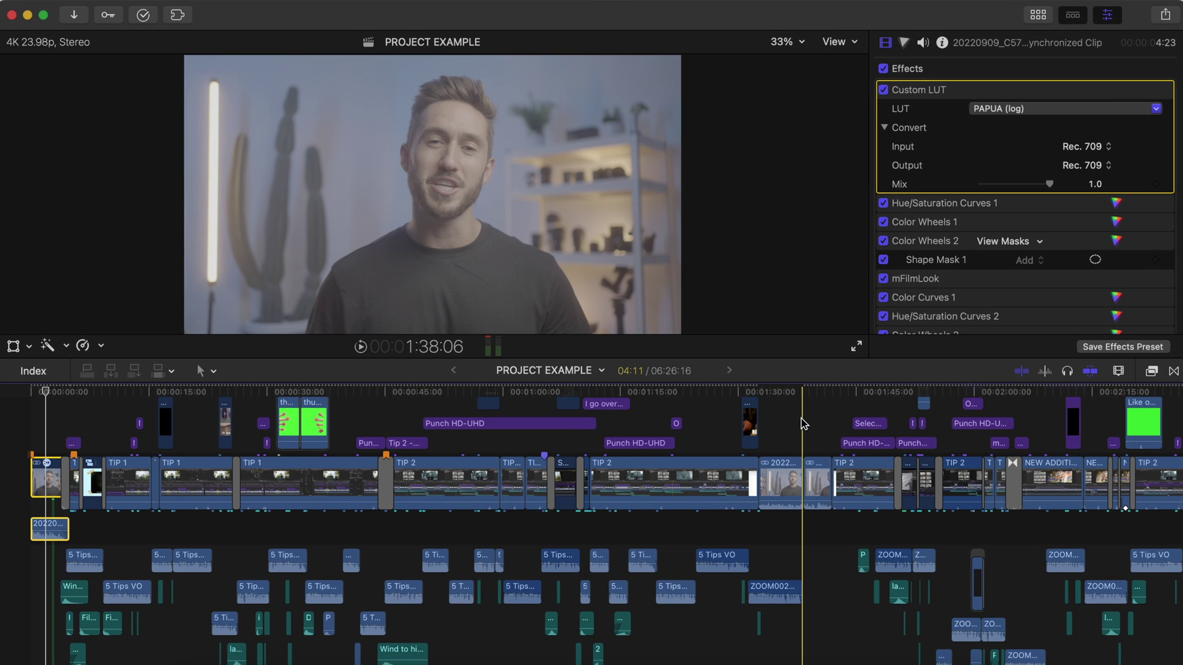
Step: Park the playhead on the graded opening clip and search the Timeline Index for 'sy'
click(285, 392)
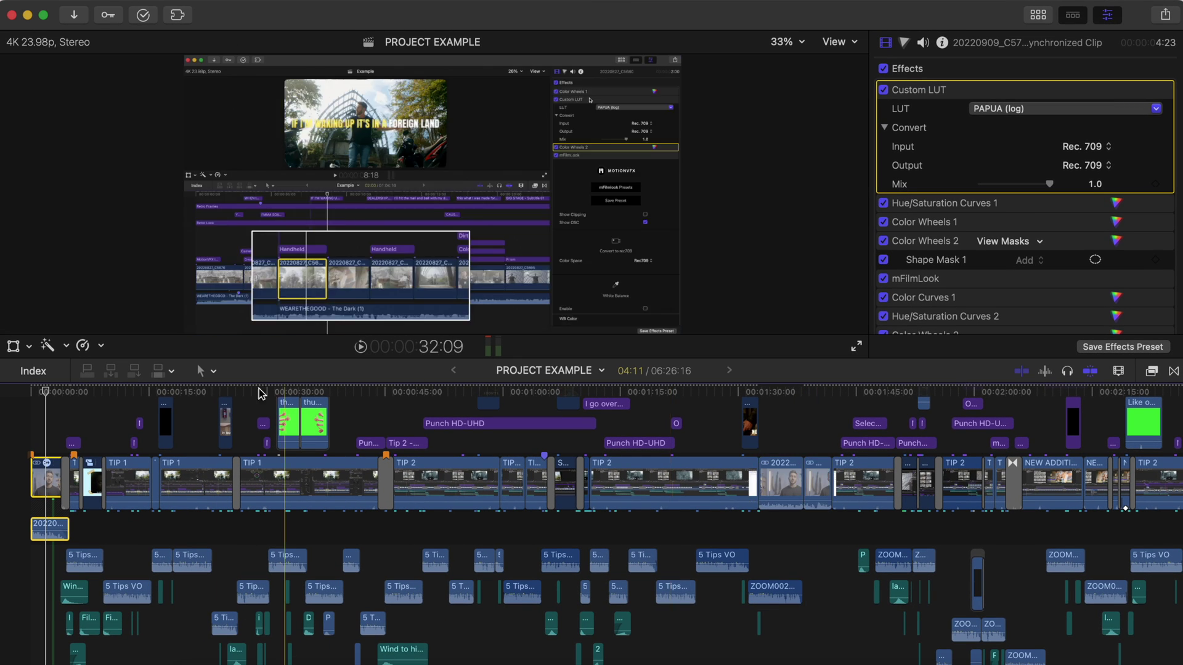
click(46, 393)
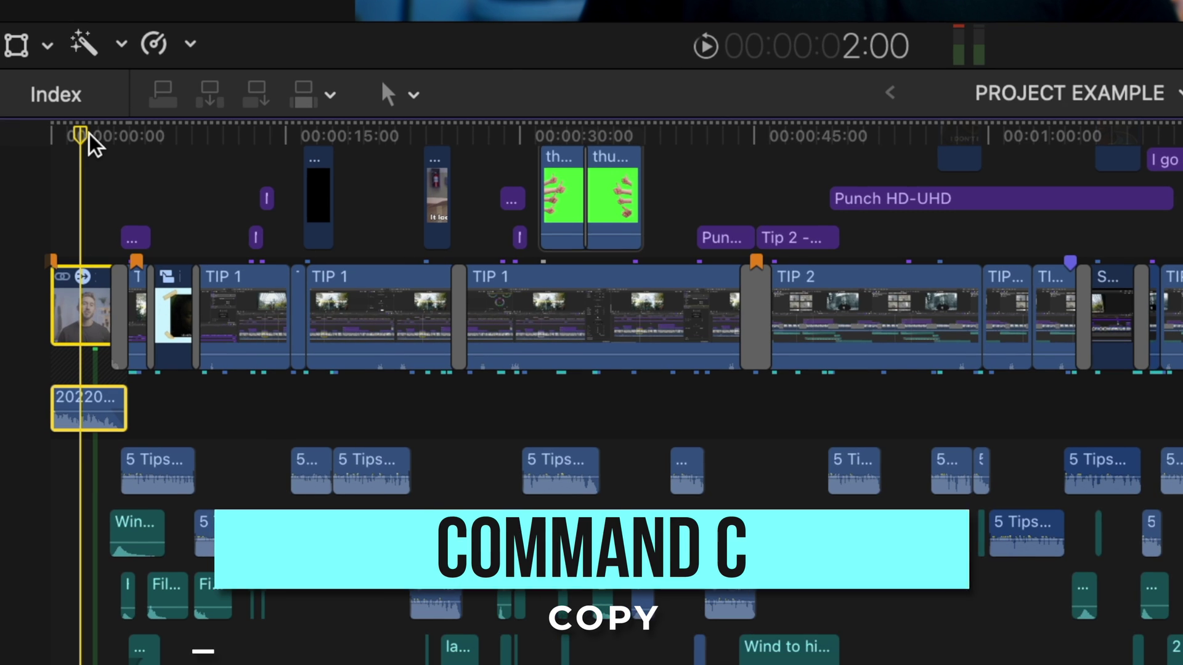
click(62, 99)
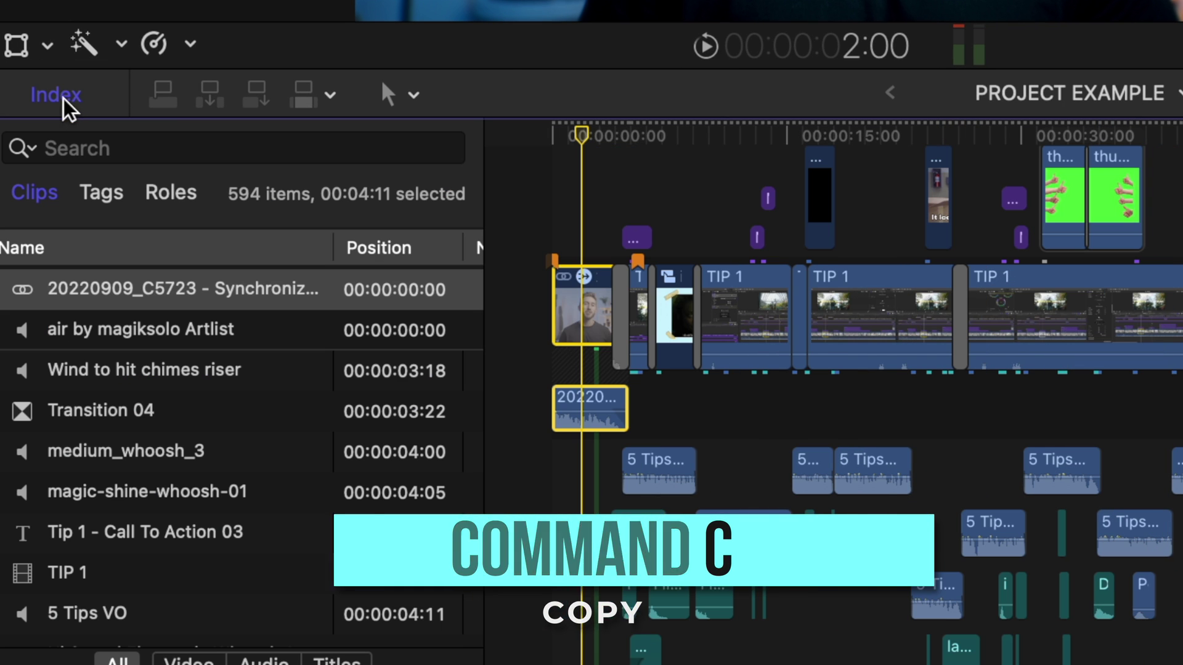
click(142, 149)
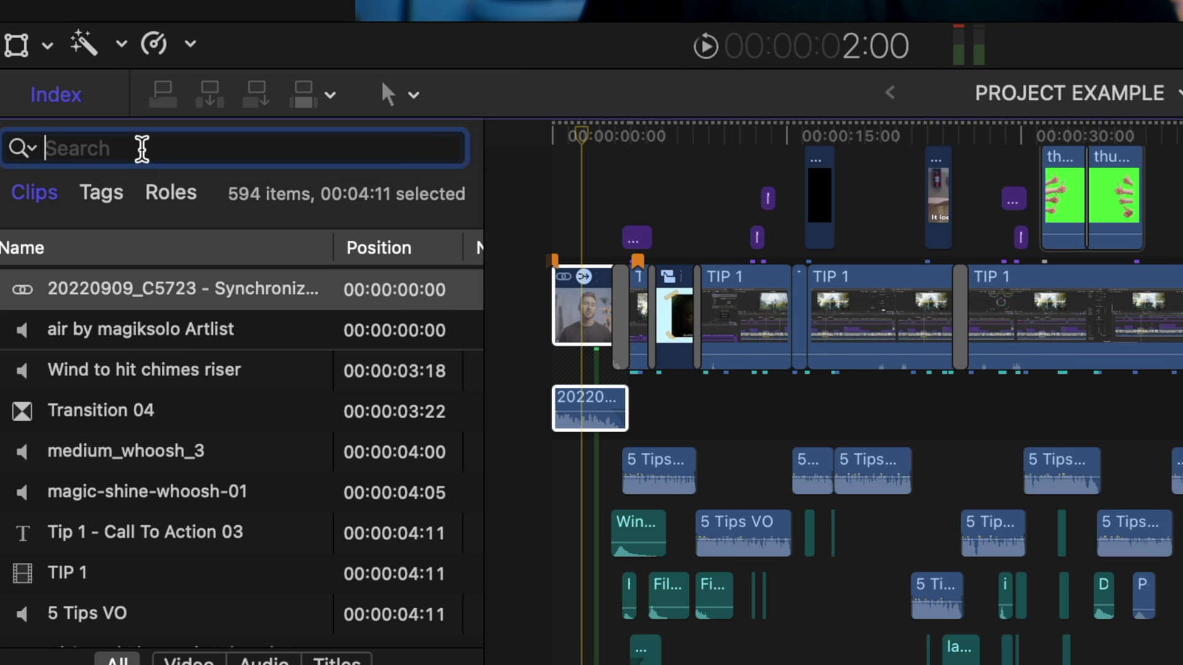
text(synch)
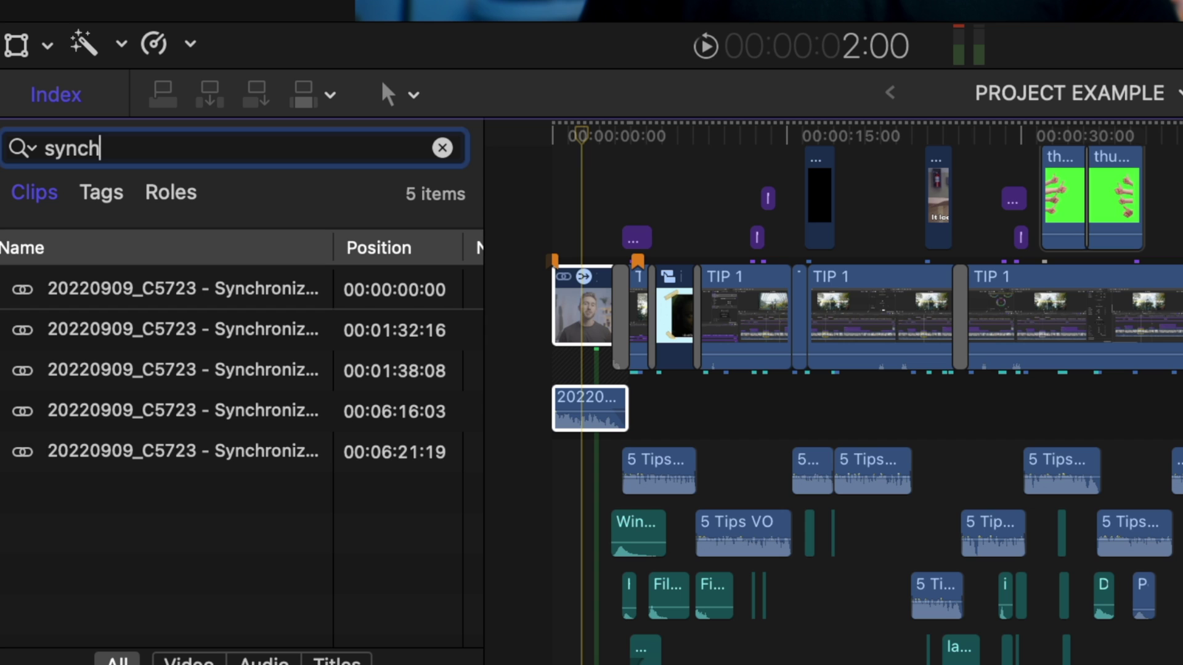
Step: Select the four other synchronized interview clips, from the second row through the last
click(185, 335)
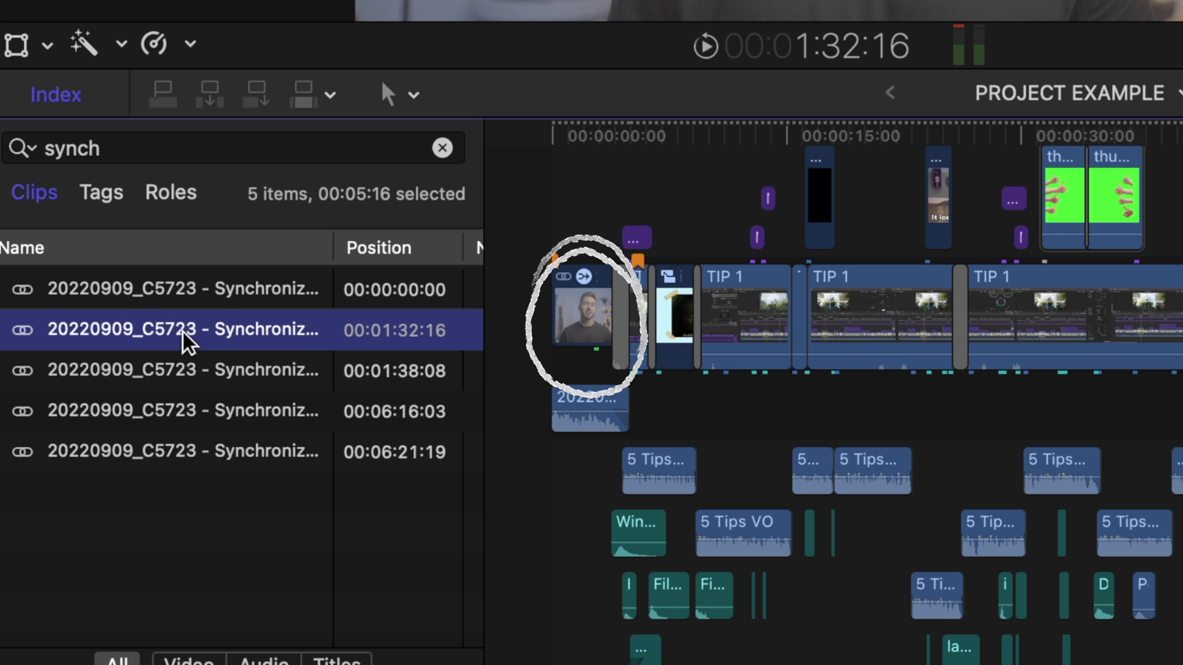
shift+click(179, 454)
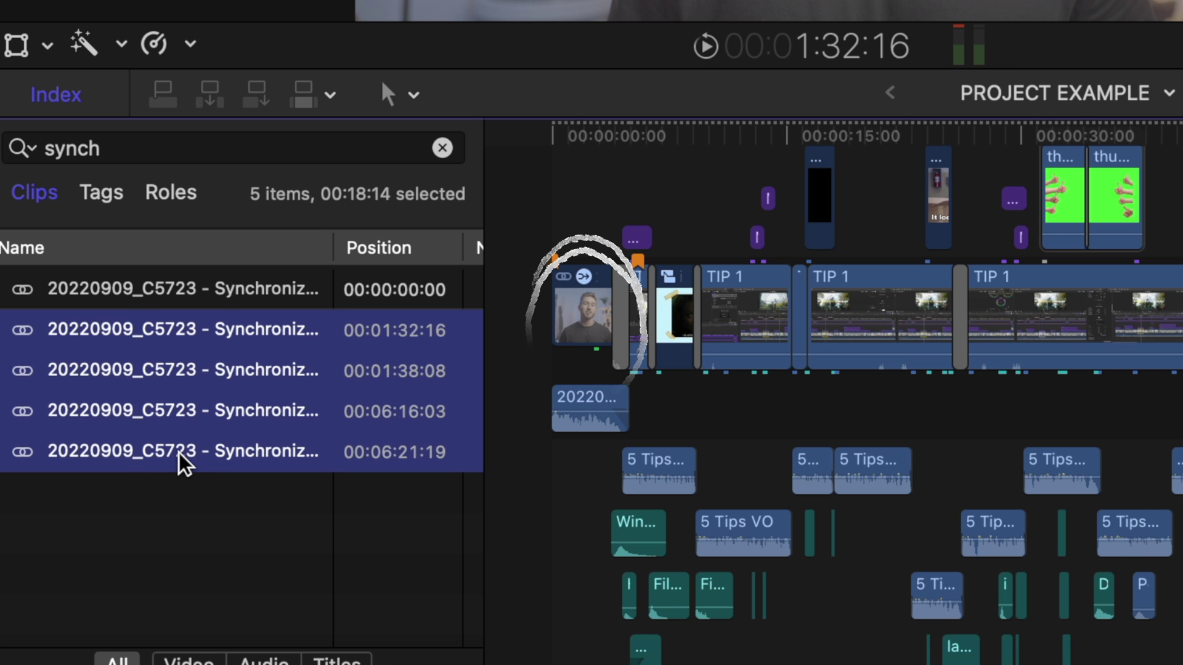
key(shift+z)
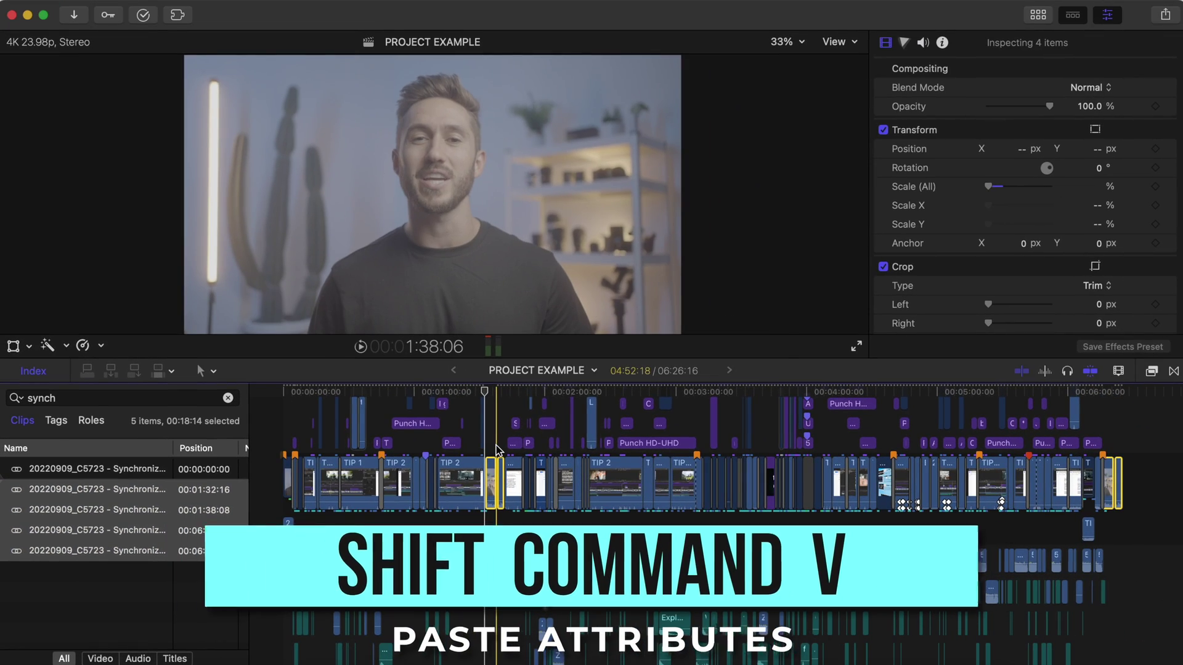
key(shift+super+v)
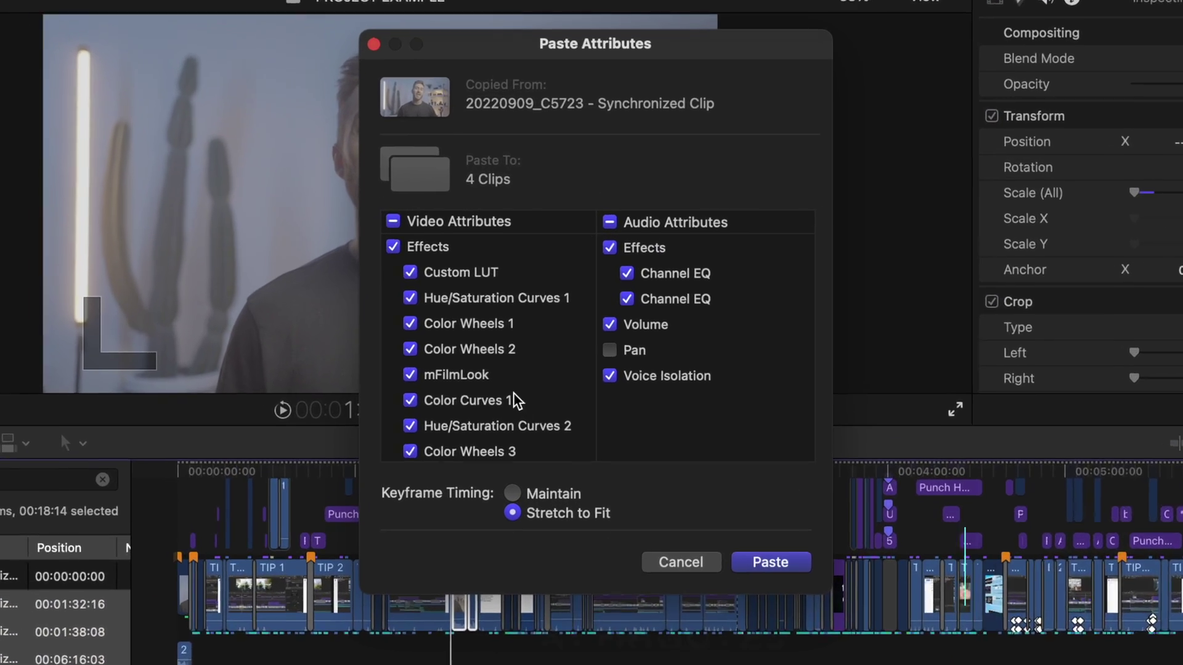
Step: Paste the opening clip's video effects and audio attributes onto the four synchronized clips
scroll(530, 336, down, 5)
scroll(530, 336, up, 5)
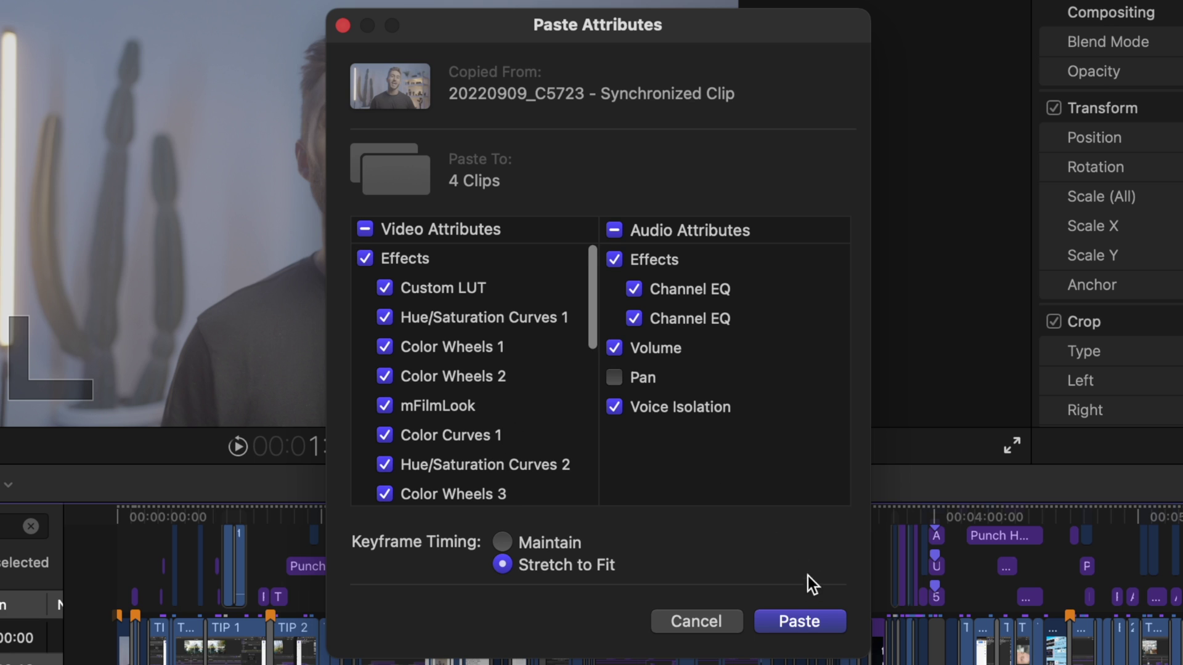
click(791, 616)
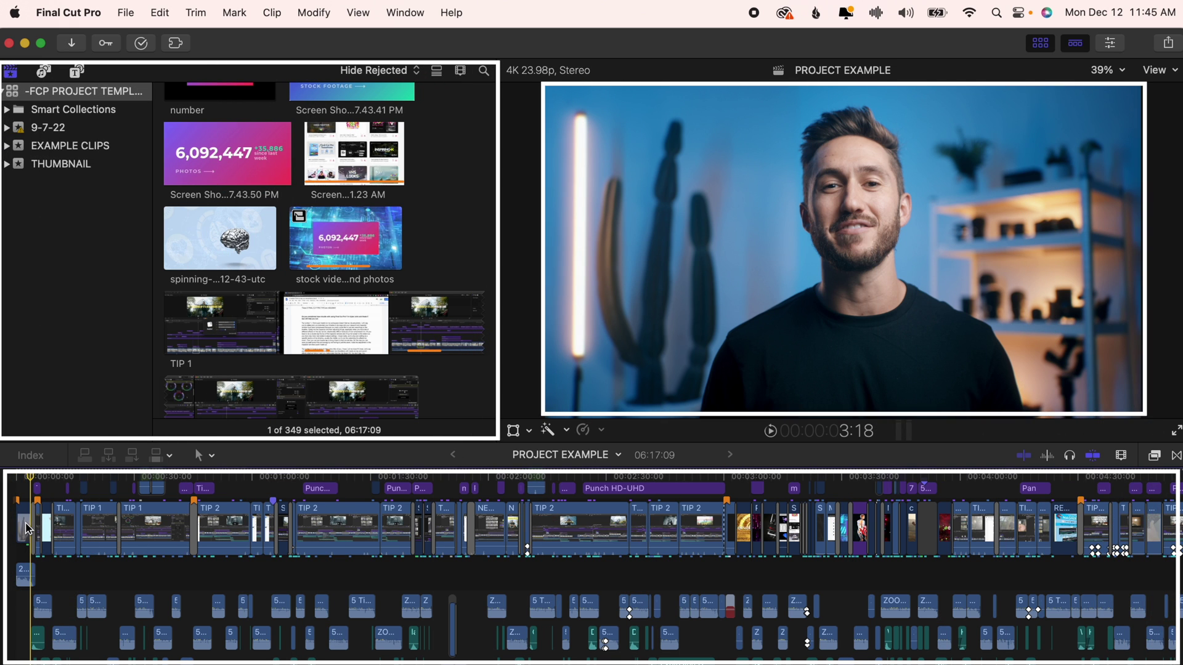
Step: Select the first clip and hide the timeline so the browser and viewer are larger
click(25, 524)
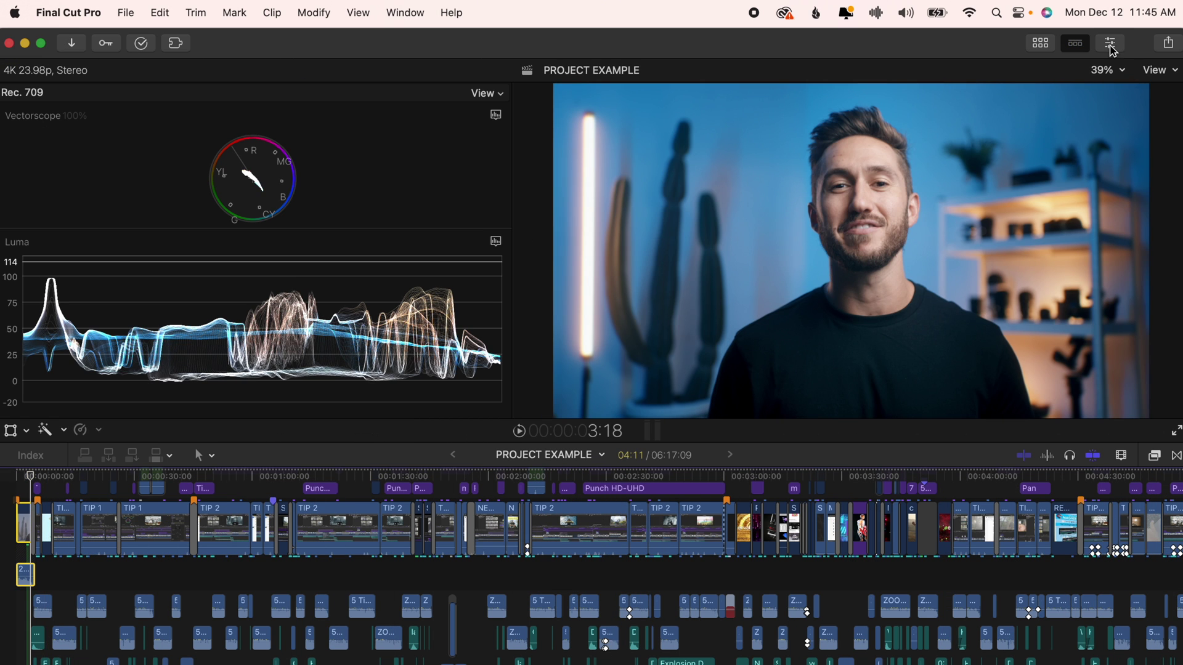
click(1110, 43)
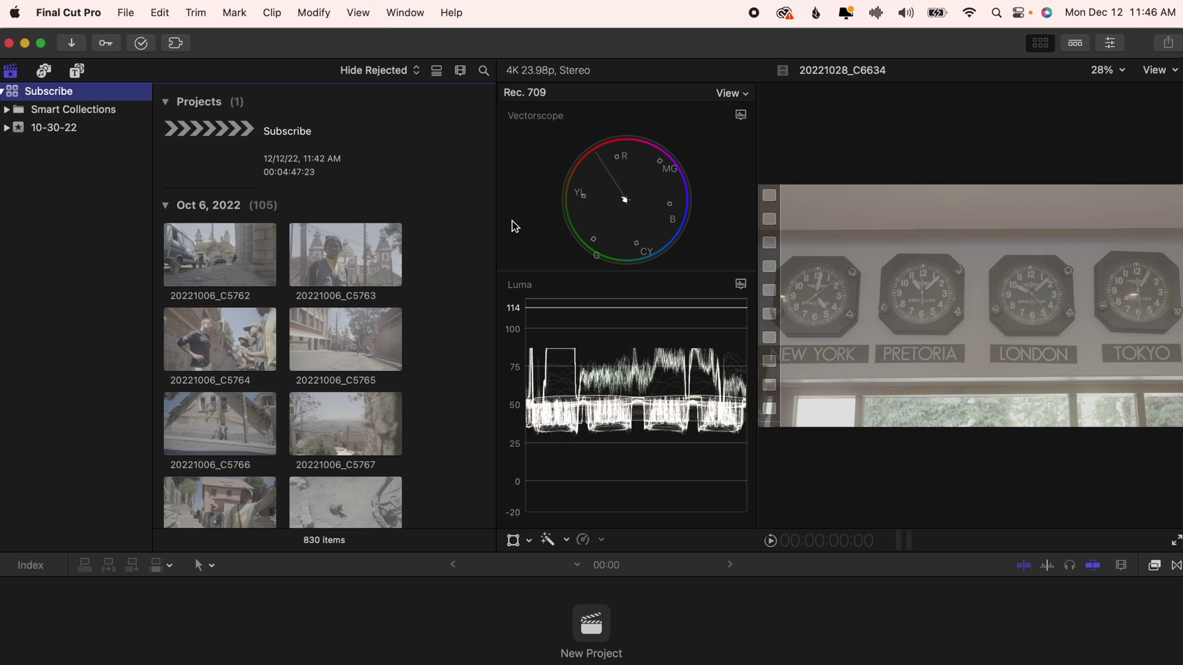
key(super+7)
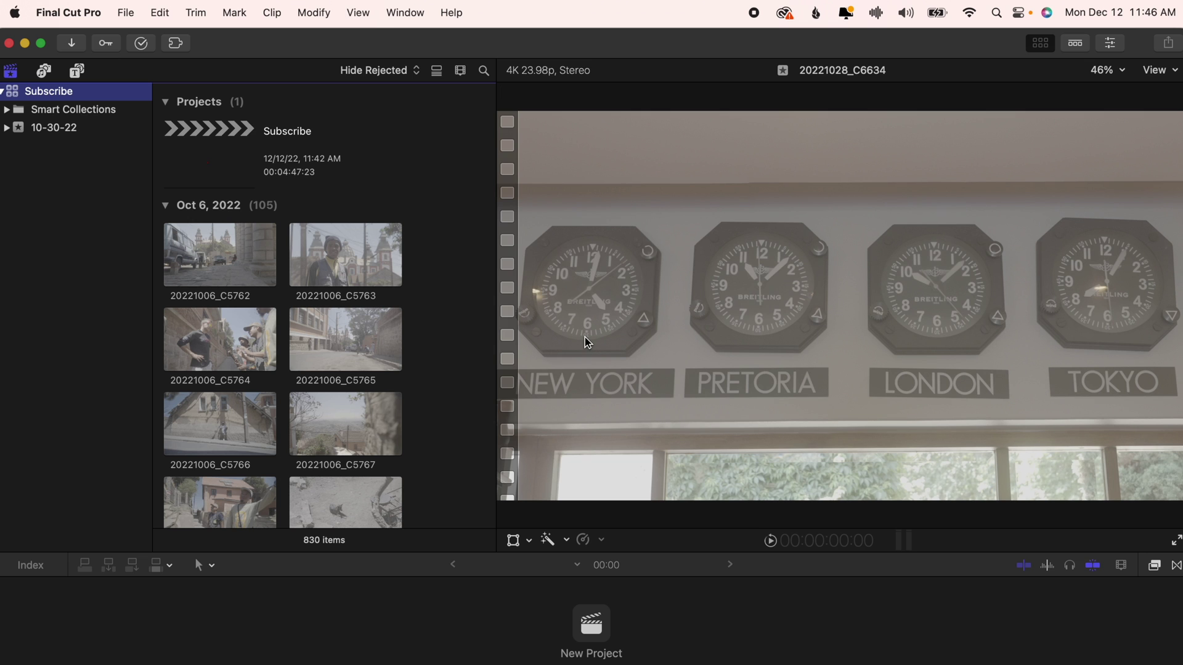
key(ctrl+super+2)
scroll(239, 528, down, 10)
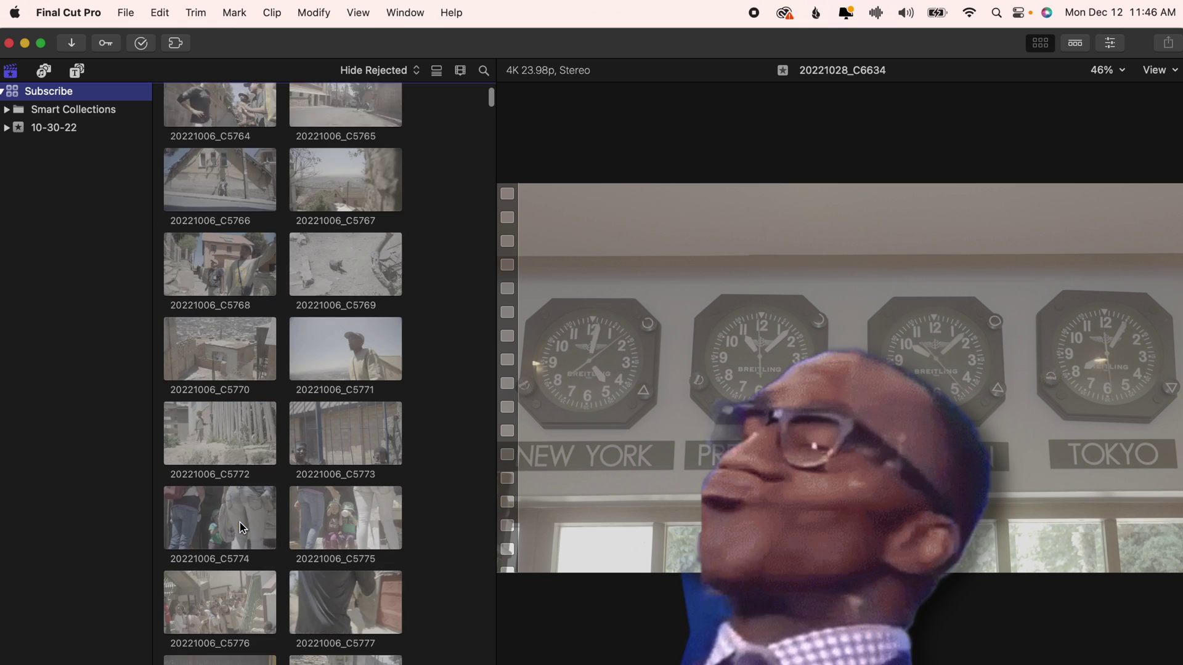
scroll(239, 527, down, 3)
Step: Expand the 10-30-22 library, widen the browser, hide the video scopes, and show the browser beside the viewer
click(7, 127)
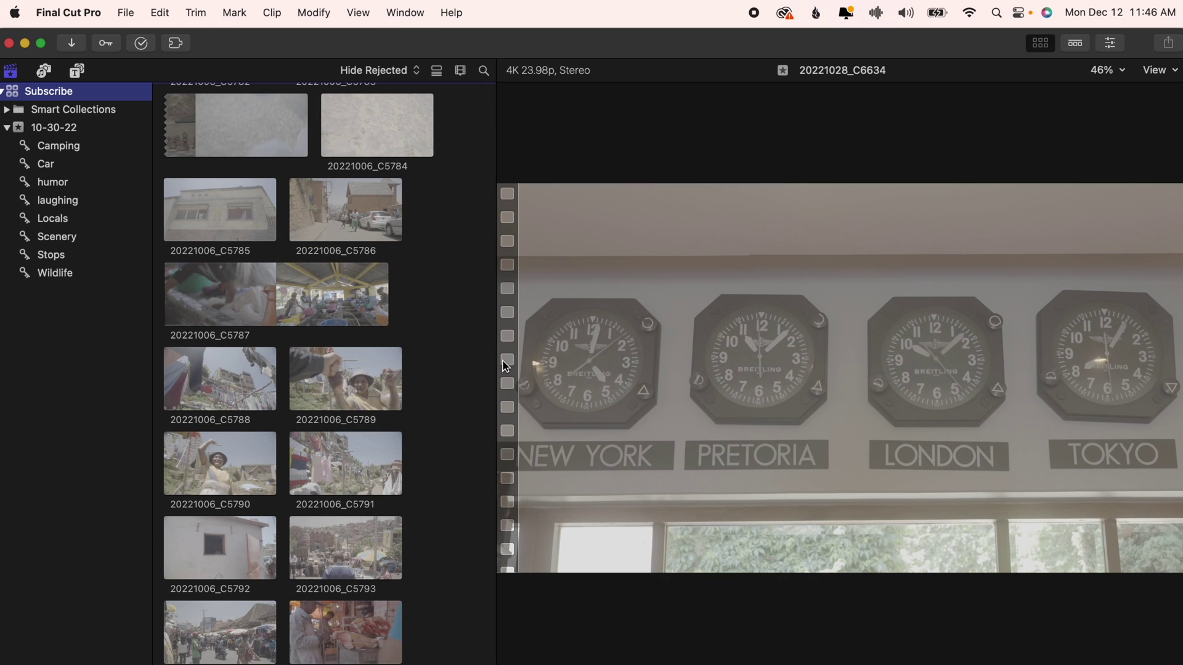
drag(495, 663, 581, 656)
scroll(339, 485, down, 10)
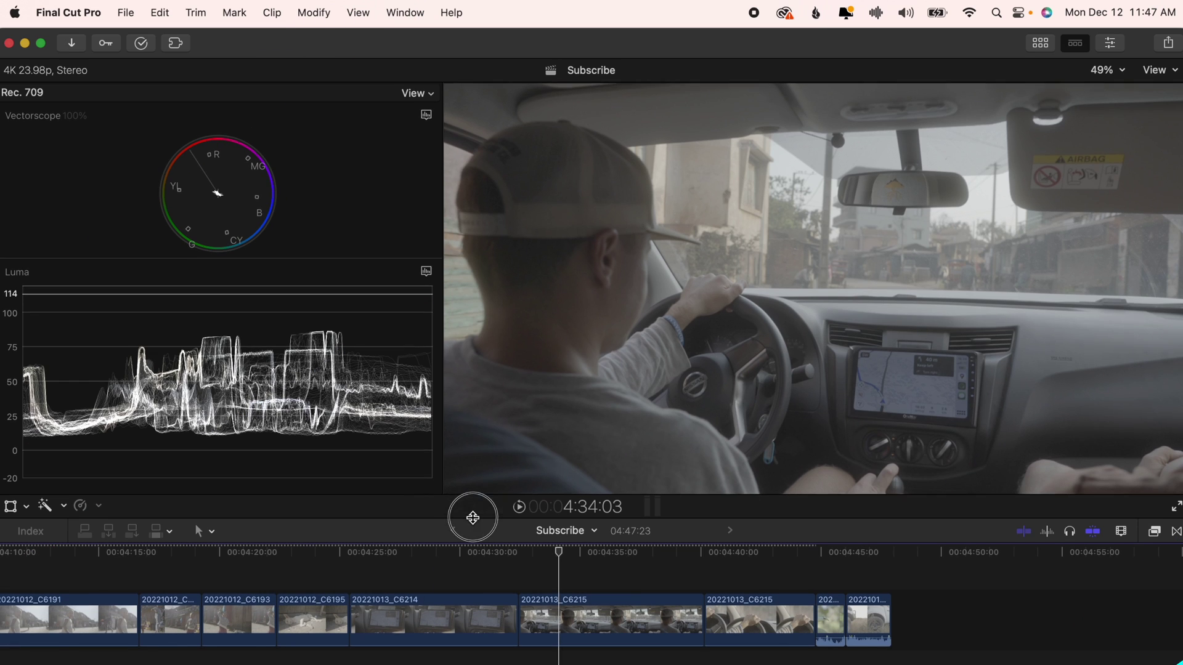
key(super+7)
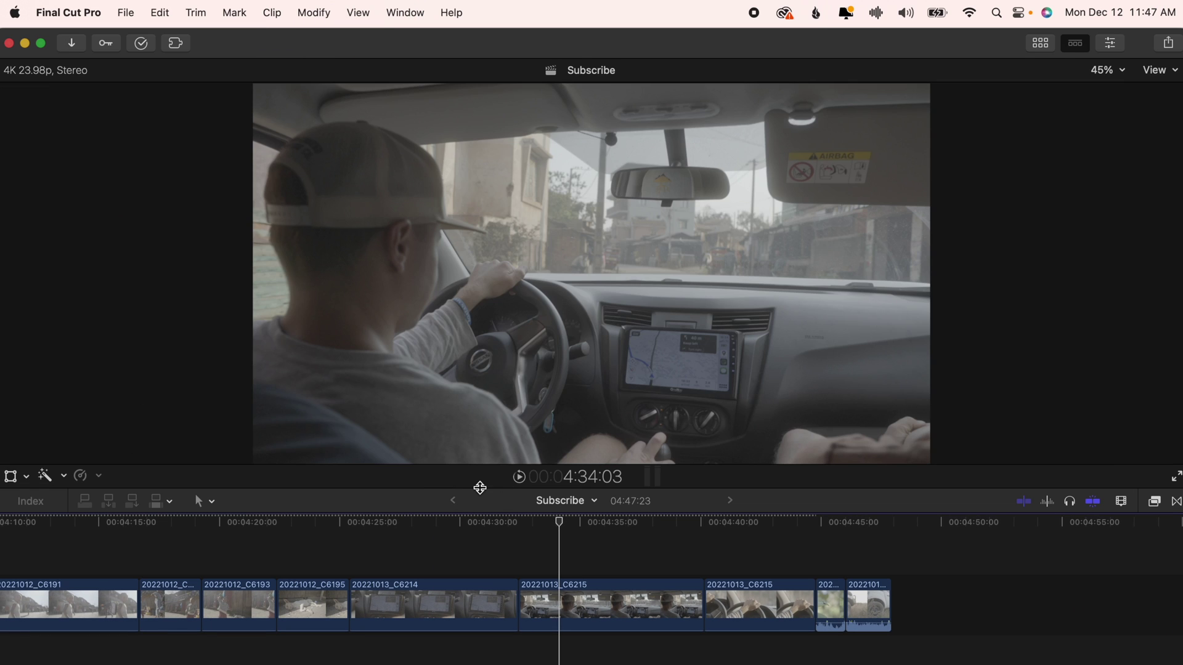
key(ctrl+super+1)
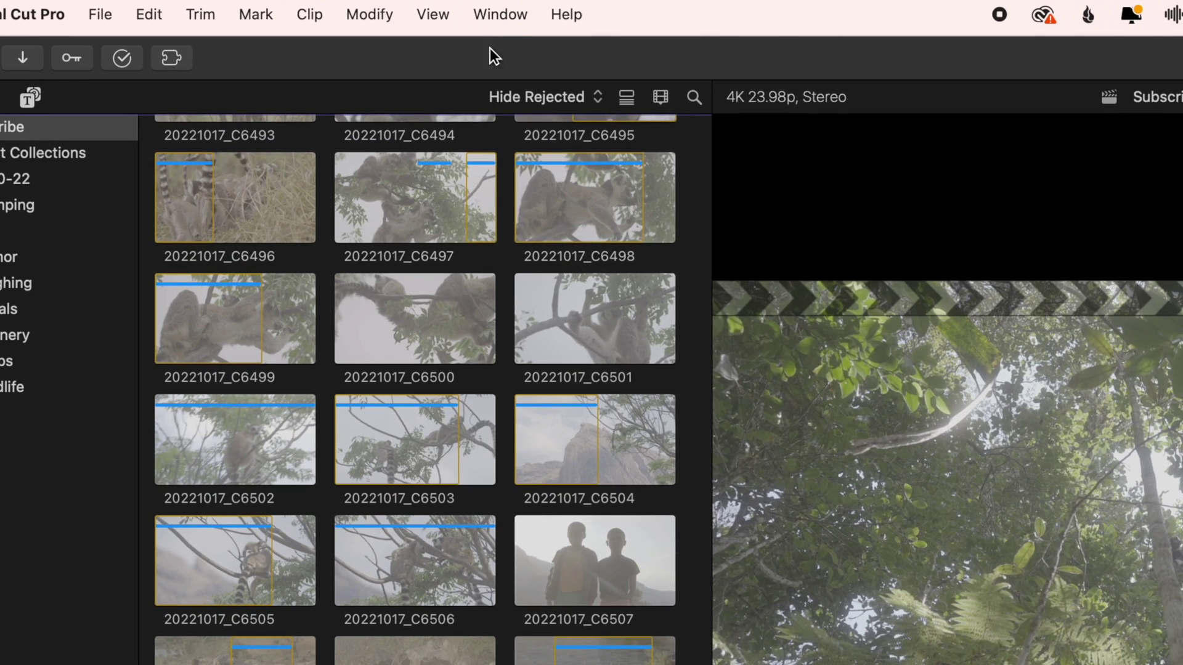
Step: Save the current layout as a workspace named 'Importing and Organizing'
click(414, 13)
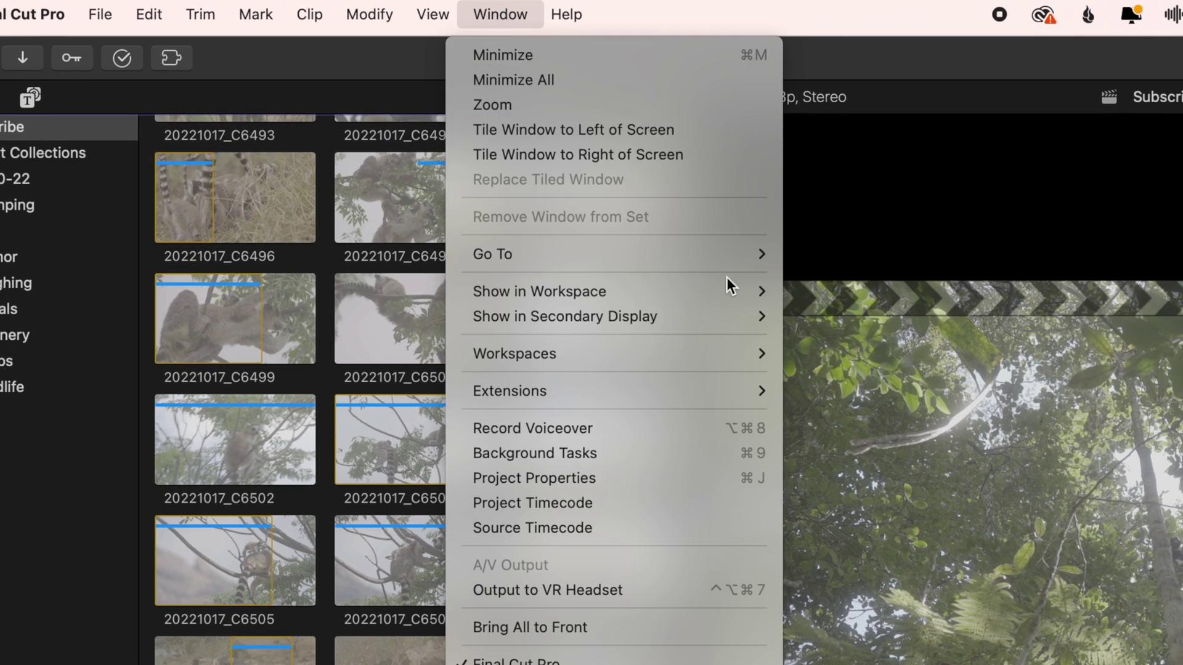
mouse_move(756, 360)
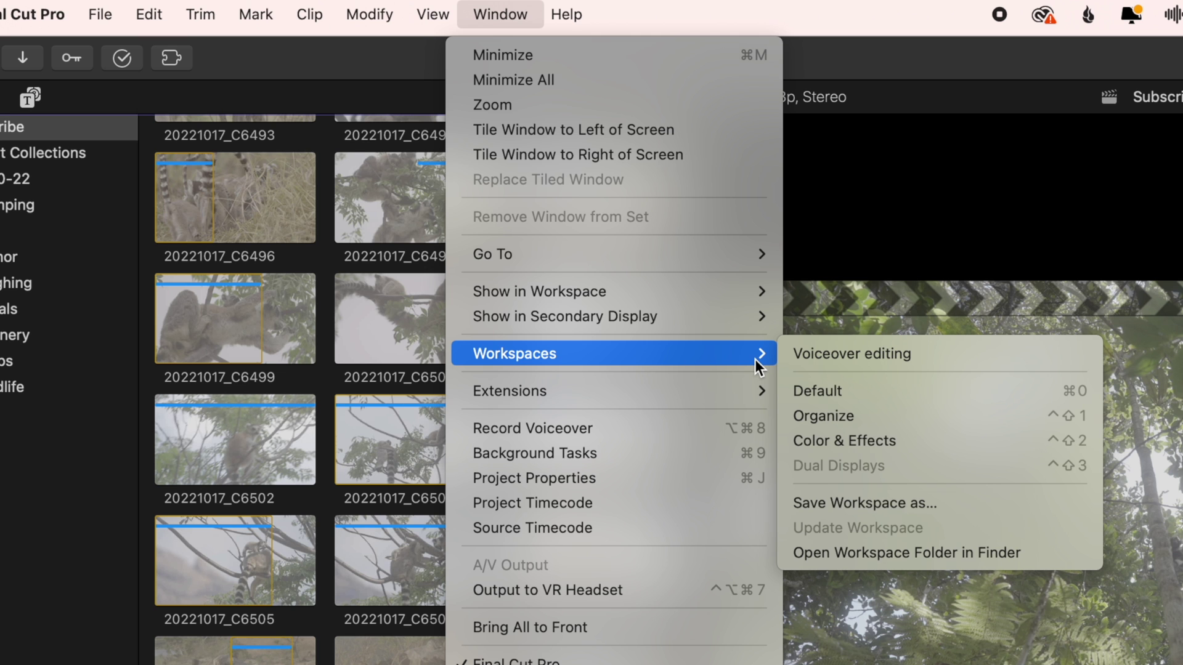
click(943, 506)
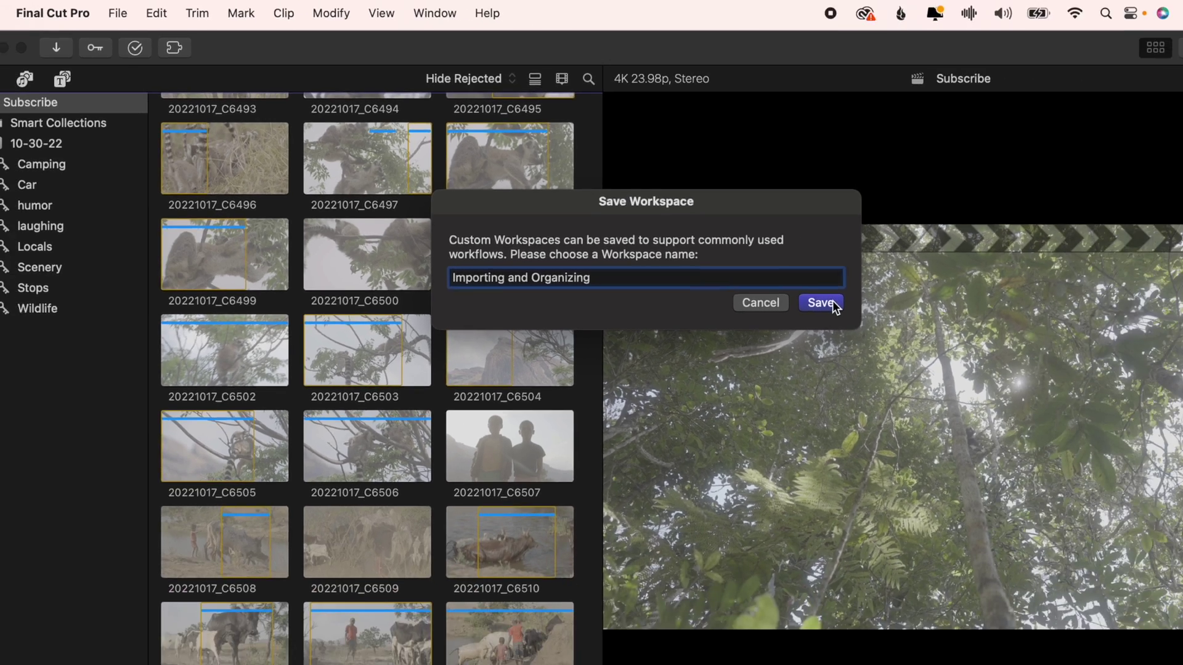
click(987, 380)
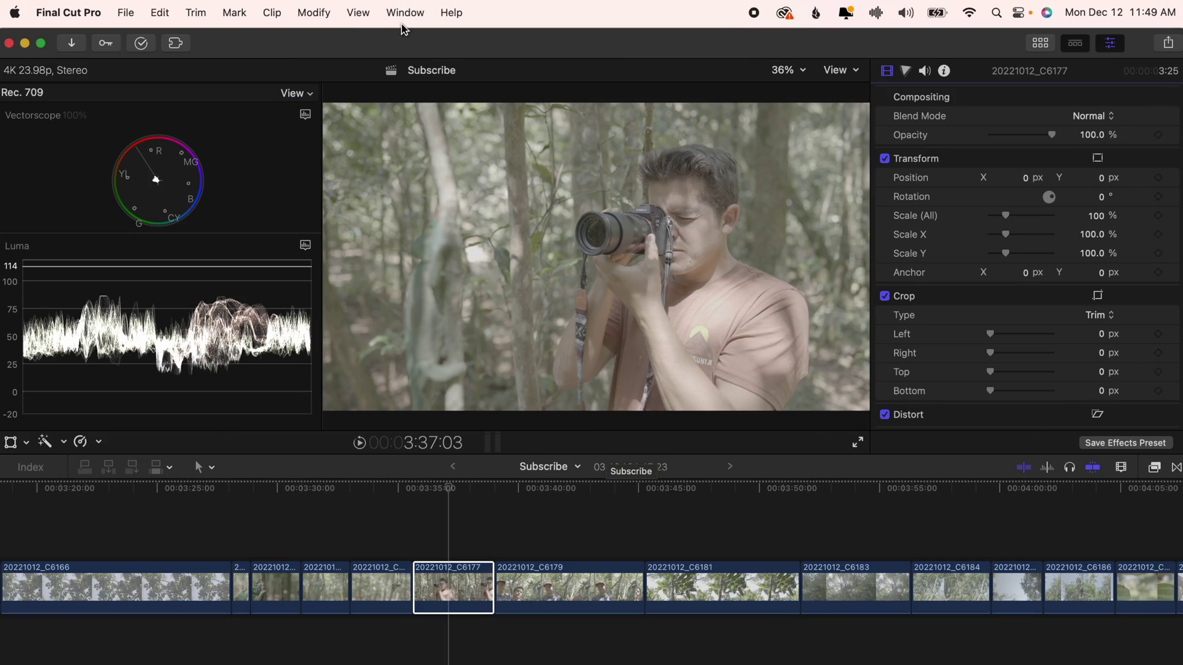
Step: Switch to the Importing and Organizing workspace and scroll through the browser clips
click(402, 14)
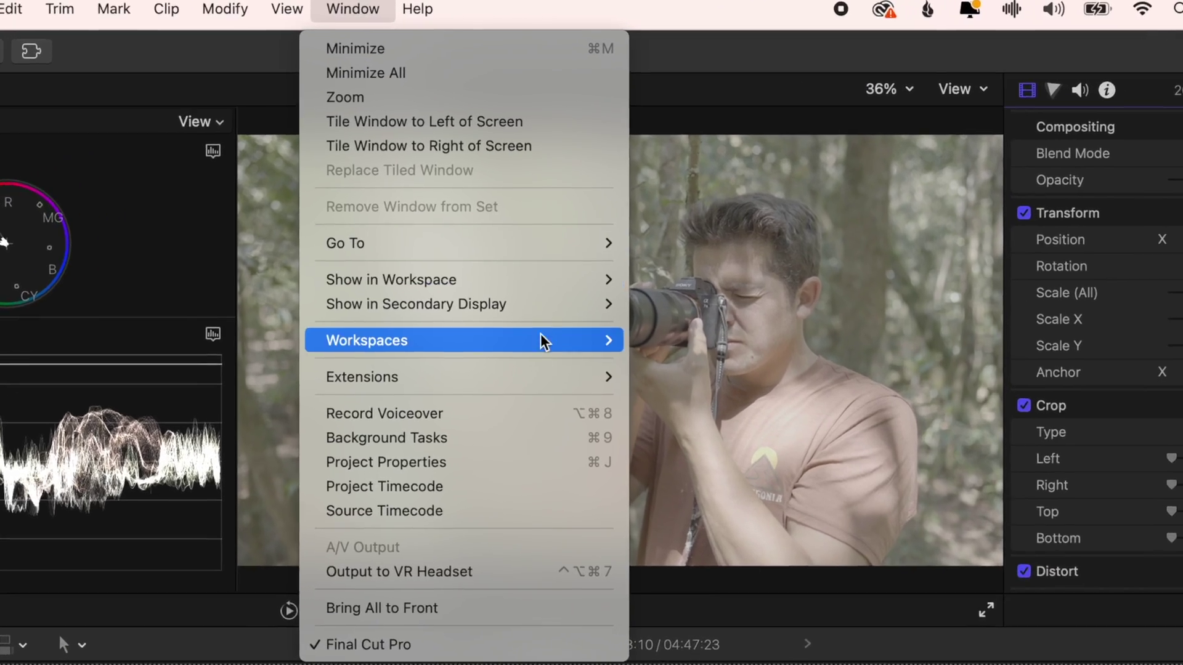
mouse_move(573, 254)
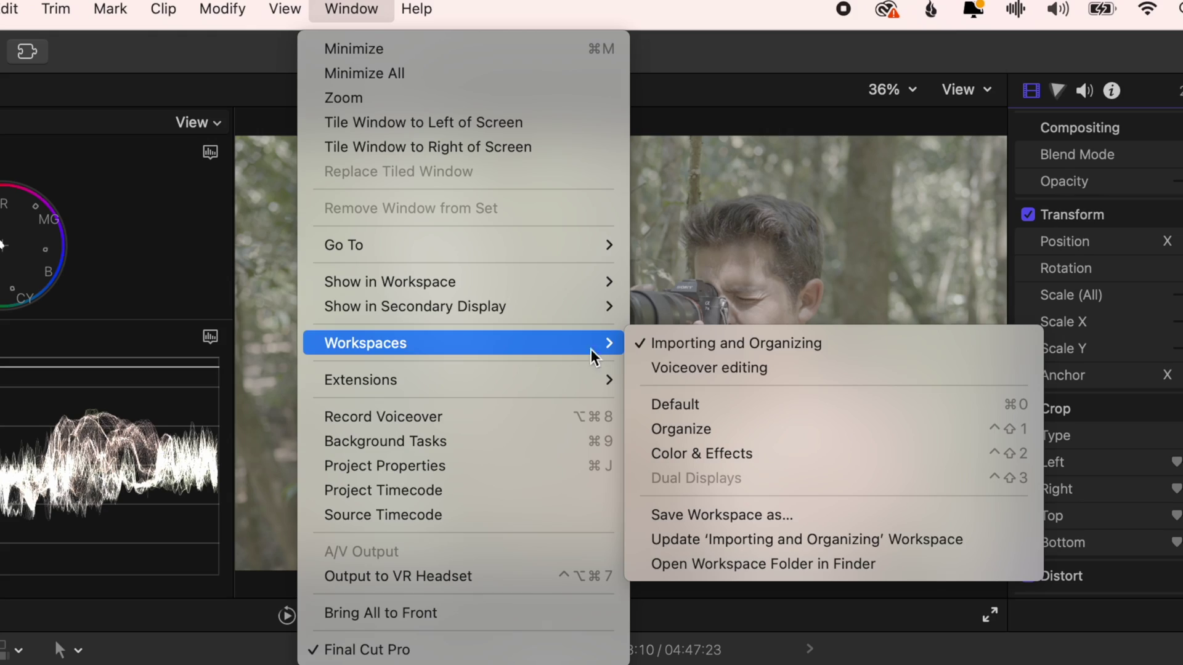
click(721, 346)
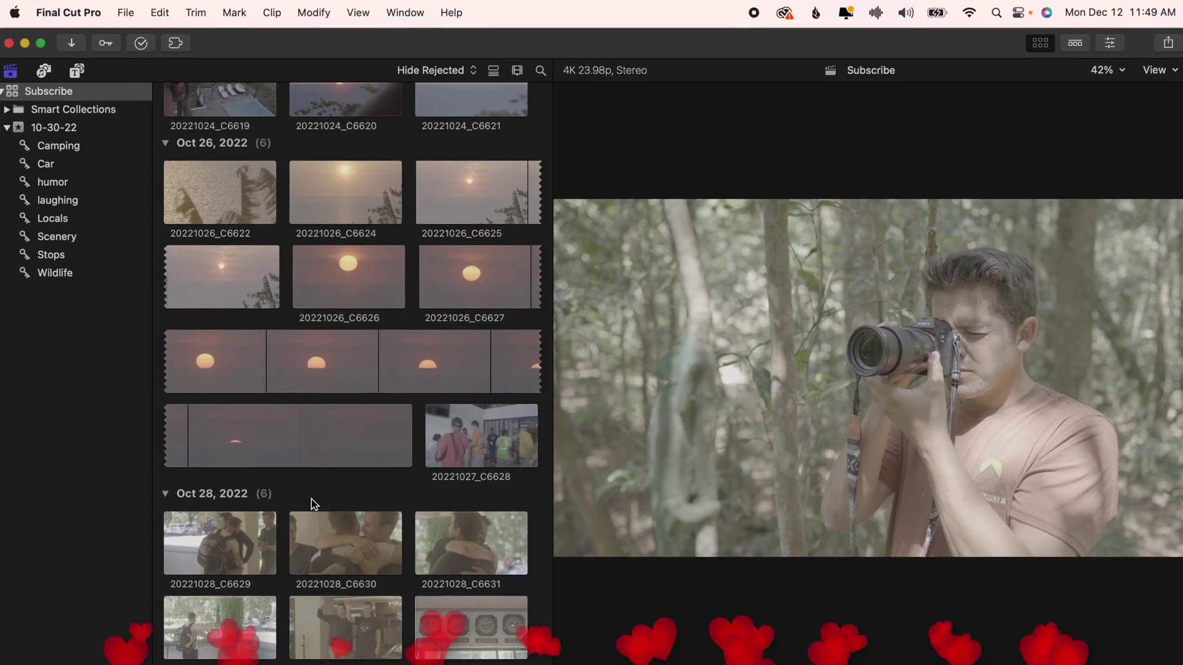
scroll(312, 499, up, 15)
scroll(312, 499, up, 15)
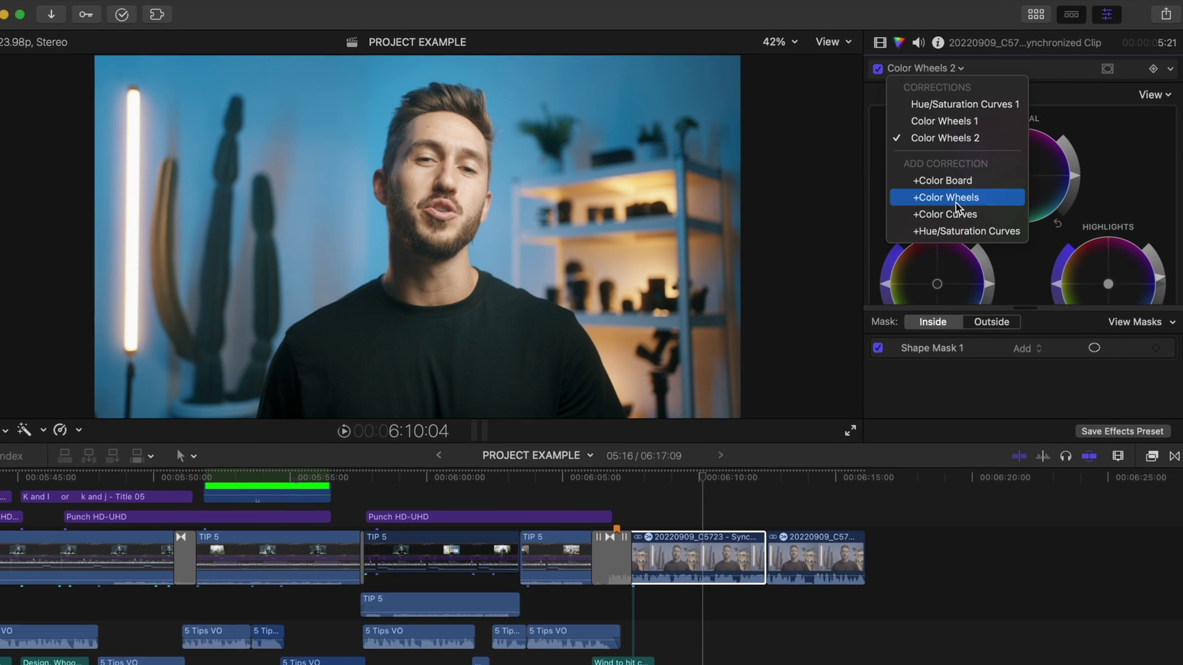
Step: Review Color Curves 1, then save the effects as preset 'YouTube Talking Head' in the Custom category
click(965, 213)
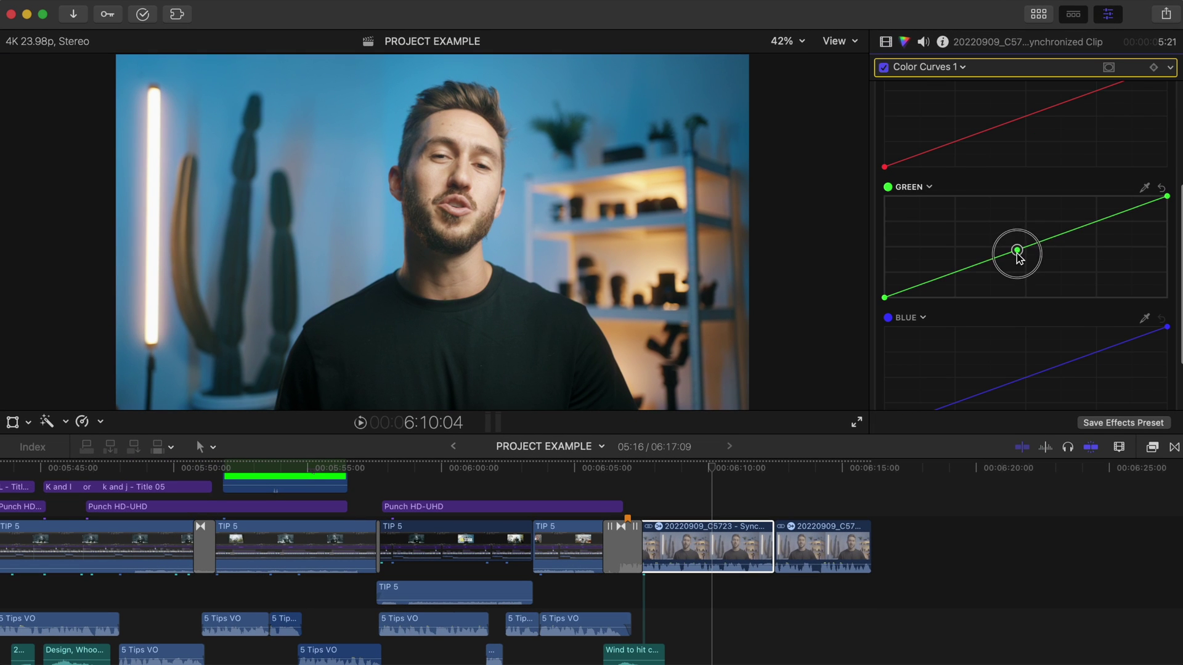
scroll(926, 163, up, 4)
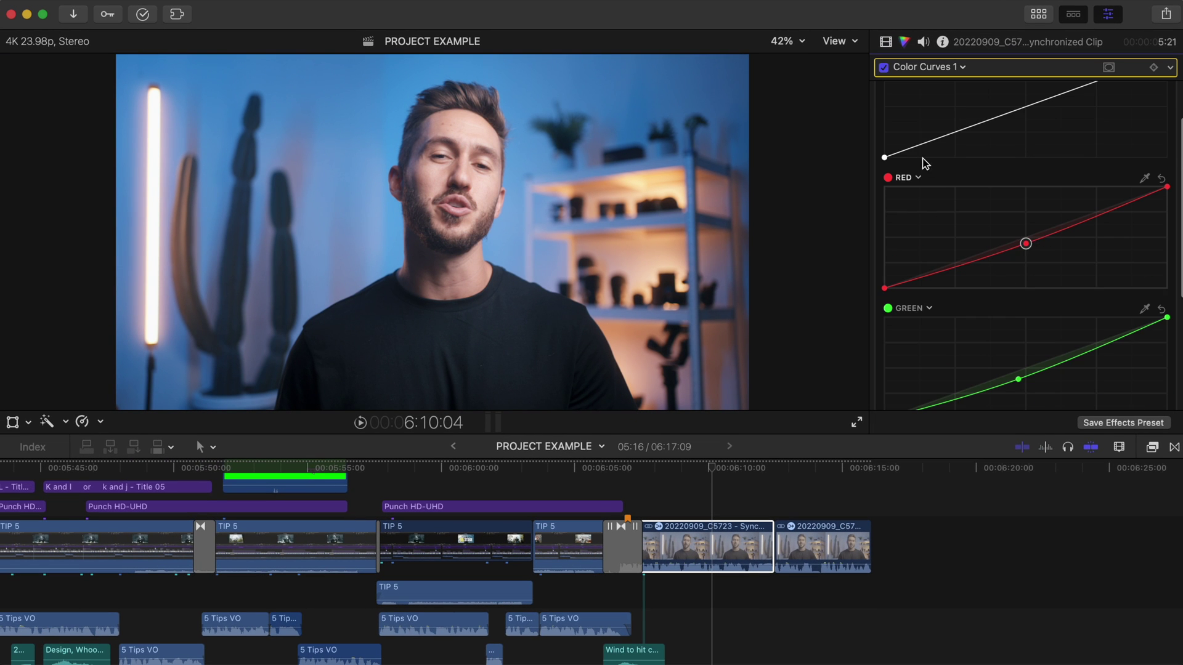
scroll(1057, 165, up, 3)
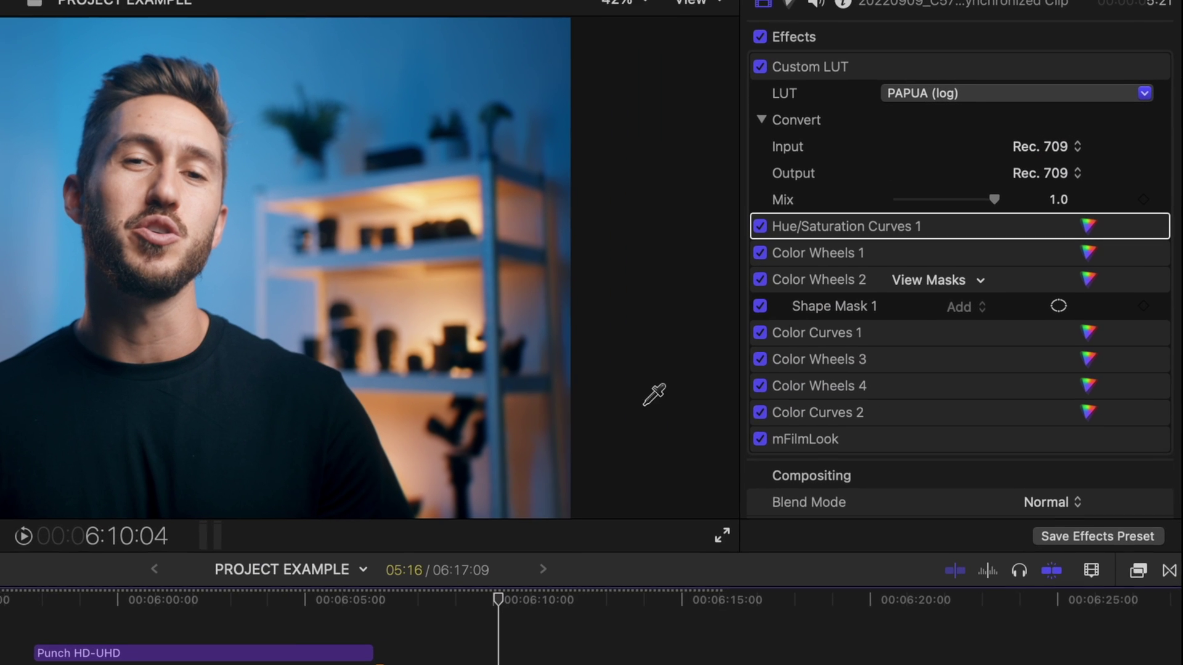
click(1098, 534)
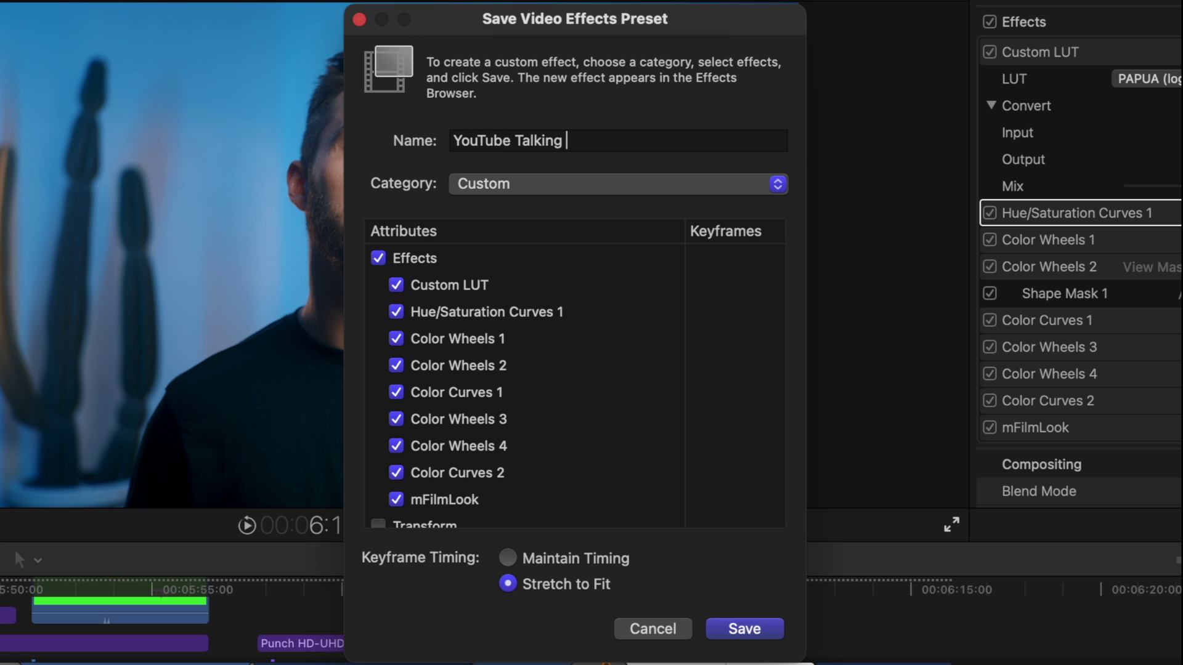
click(534, 185)
click(557, 185)
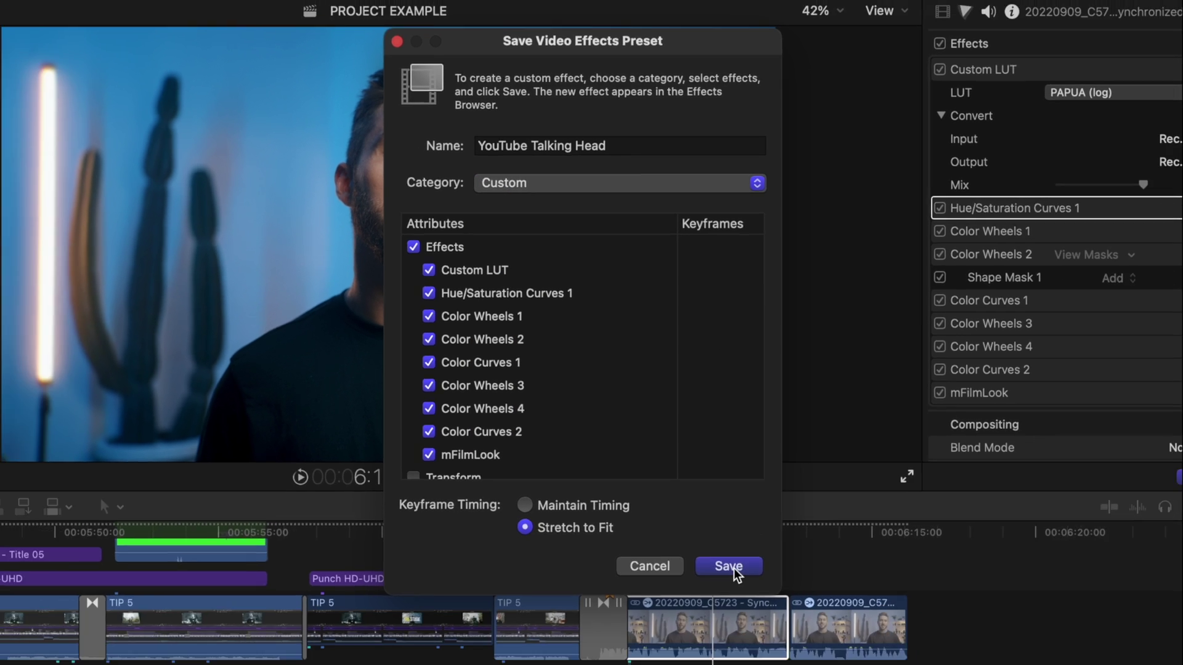
click(734, 567)
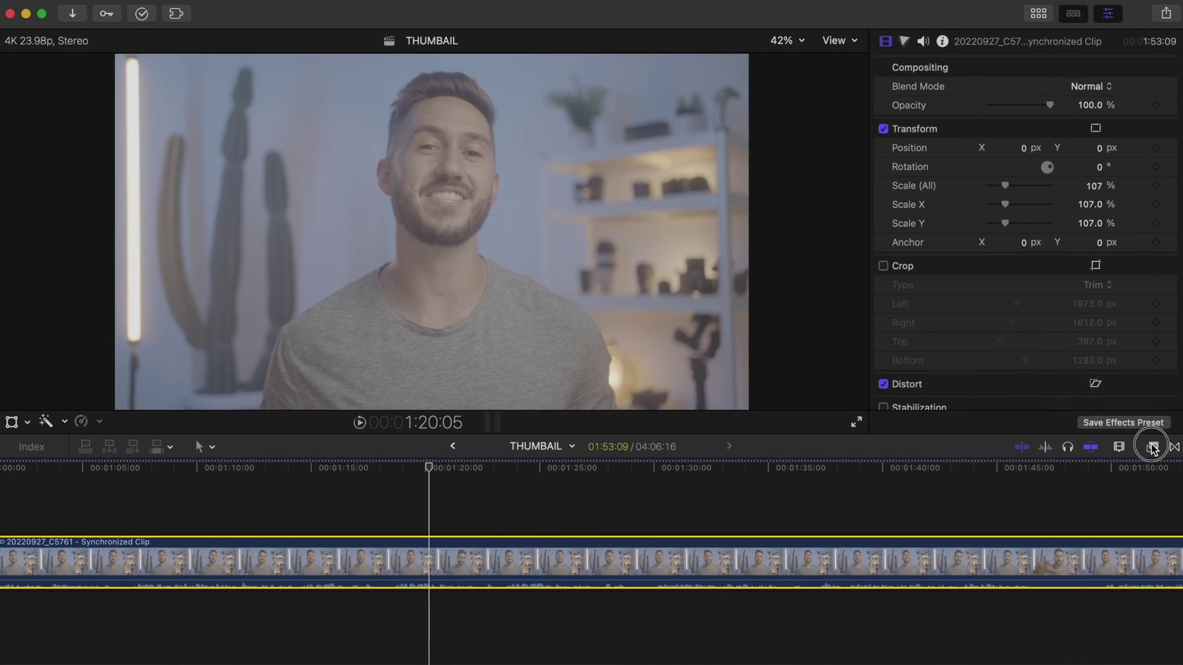
Step: Apply the YouTube Talking Head preset from the Custom effects category to the THUMBAIL clip
click(1152, 447)
scroll(819, 578, down, 5)
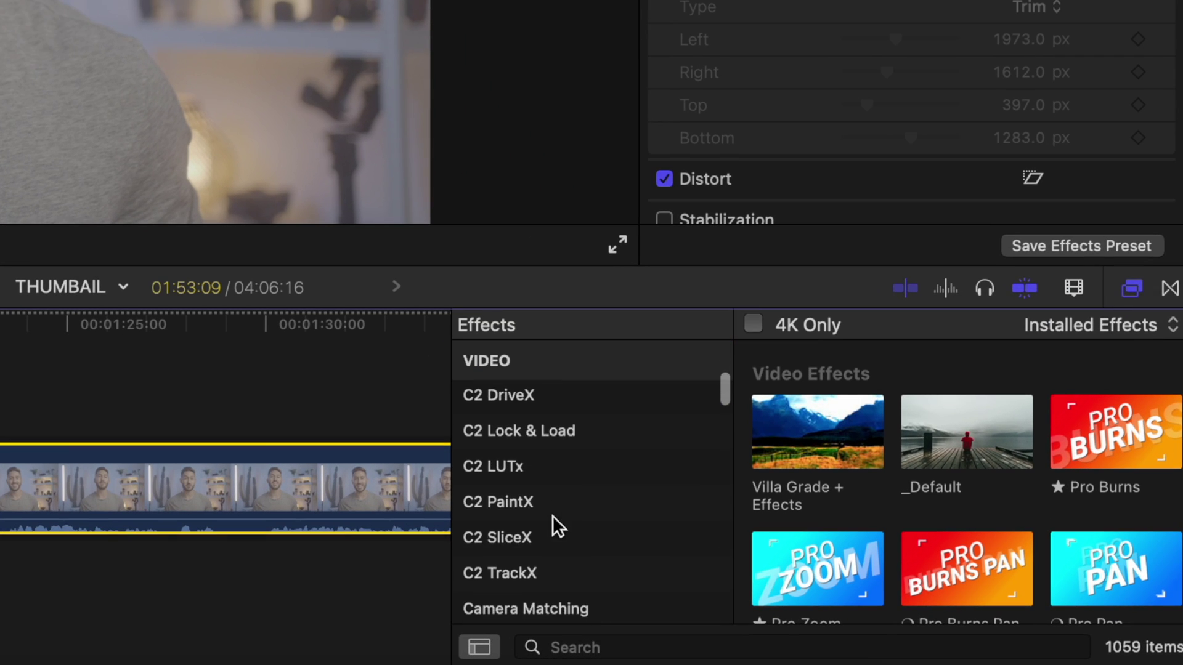
scroll(553, 516, down, 10)
click(524, 476)
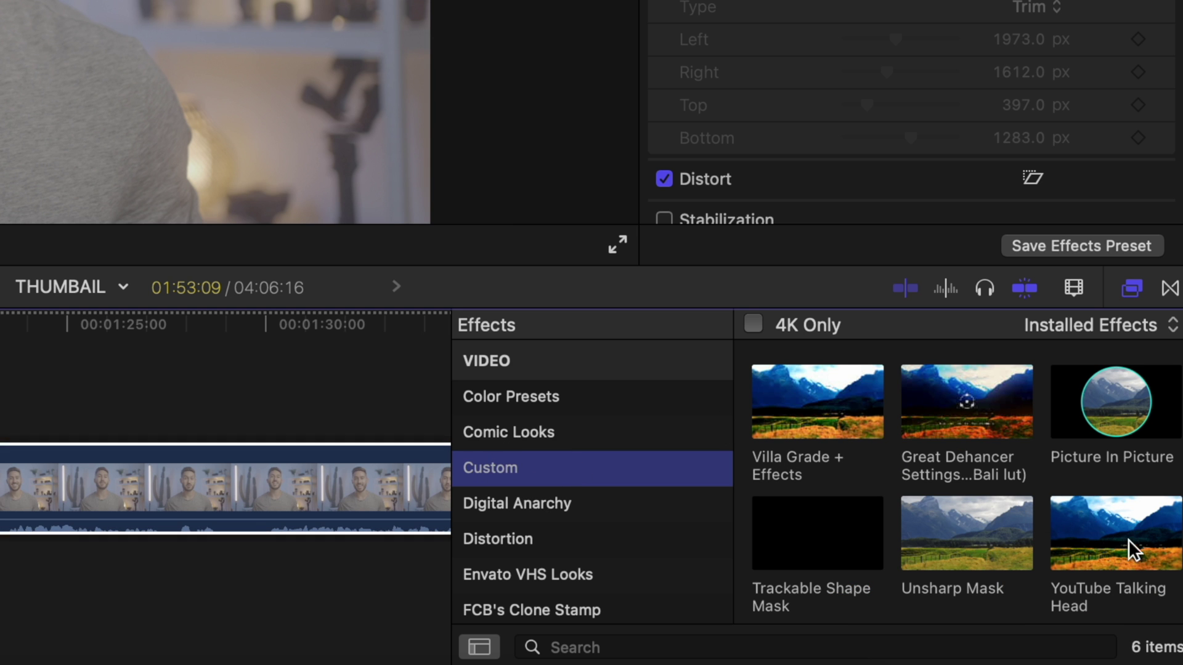
click(1124, 549)
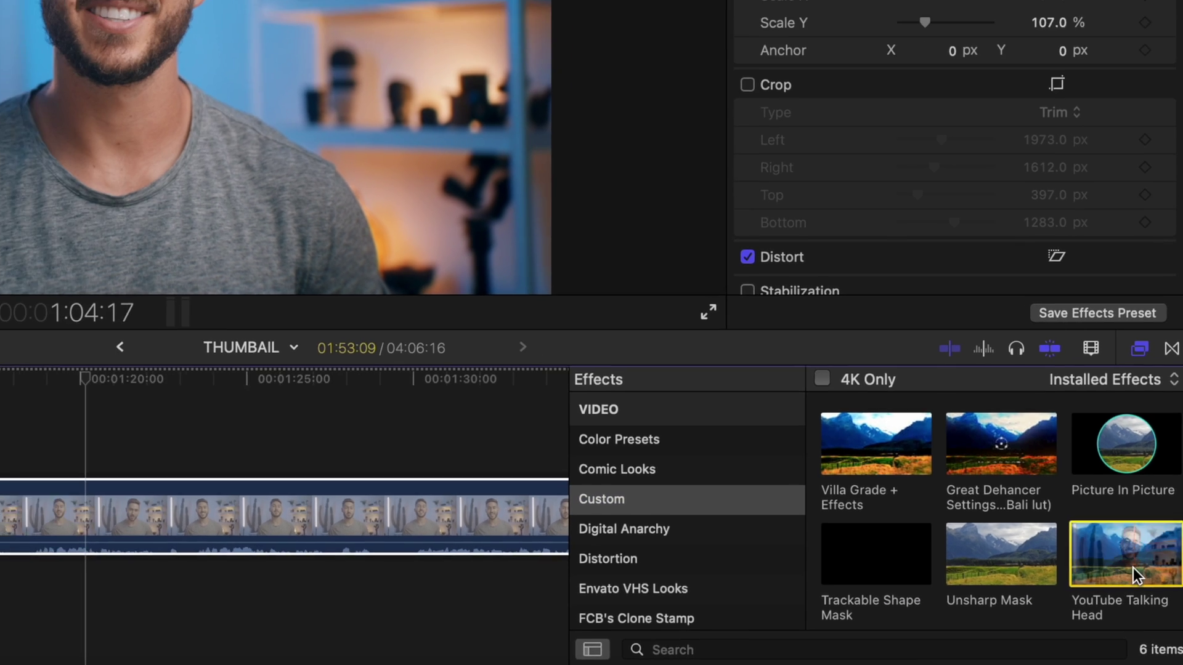
double_click(1134, 568)
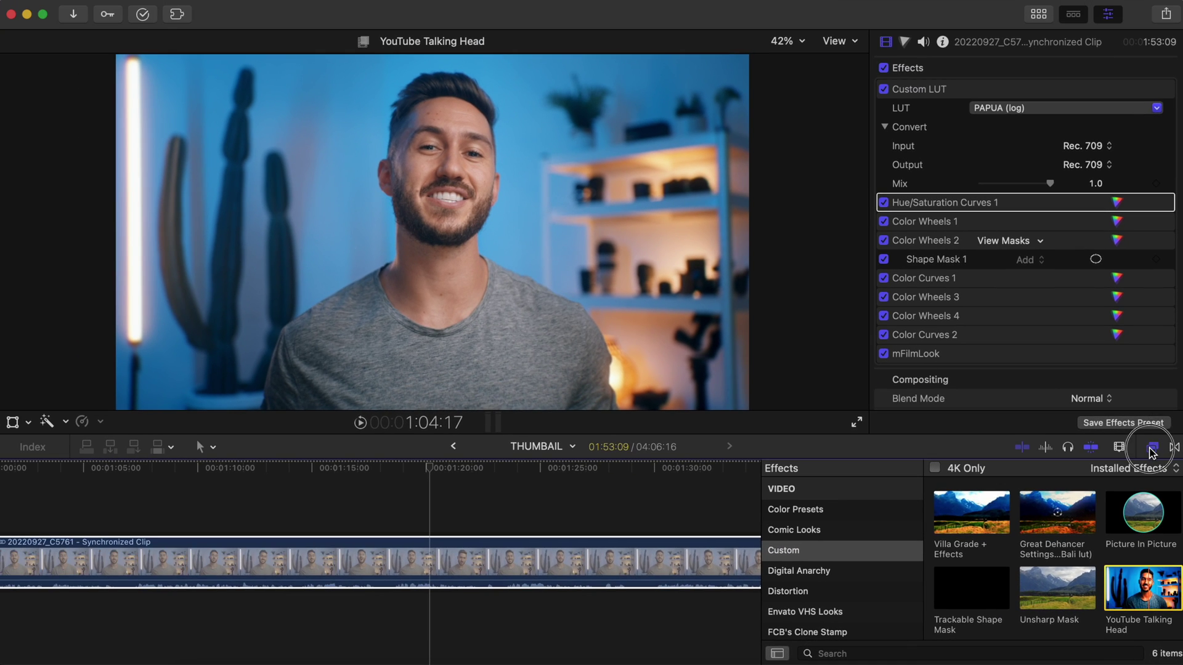
click(1151, 449)
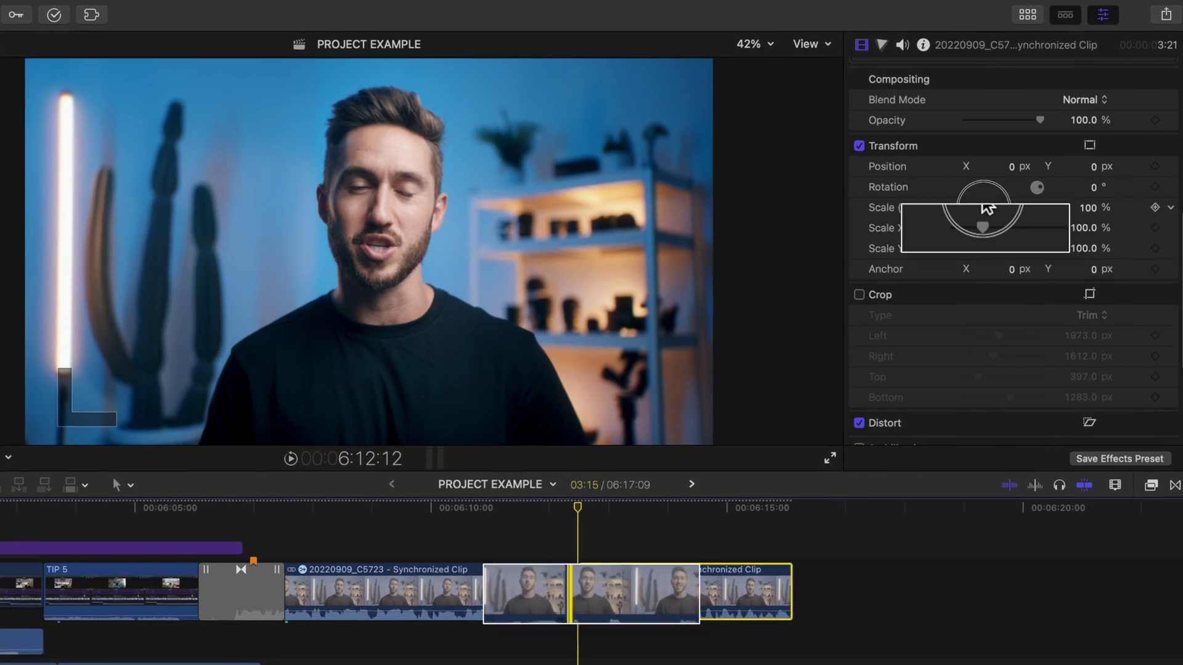
Step: Scale the clip to about 117%, then save its Position and Scale as the 'YT Jump Cut' preset
drag(984, 207, 986, 207)
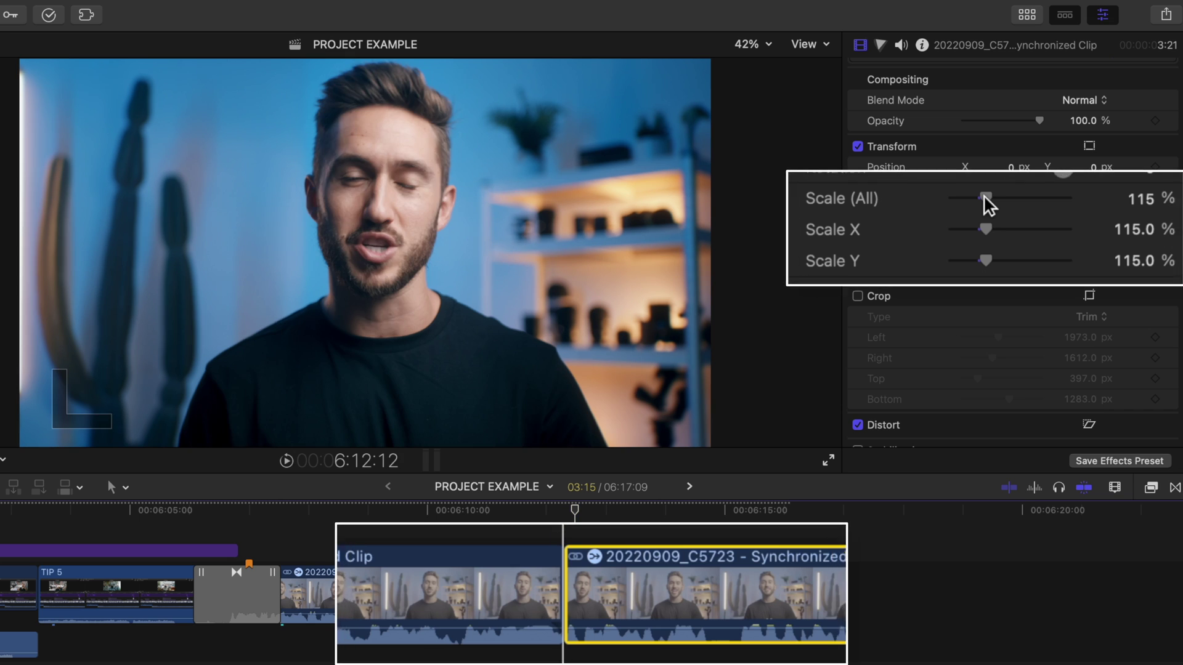
key(space)
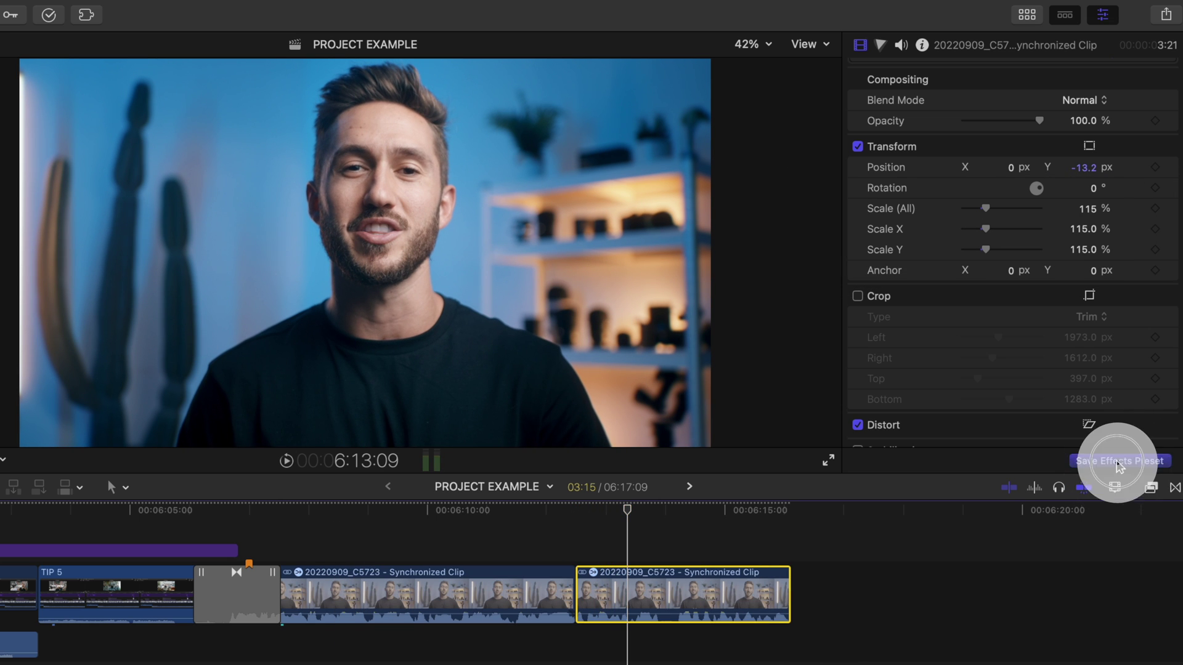
click(1119, 460)
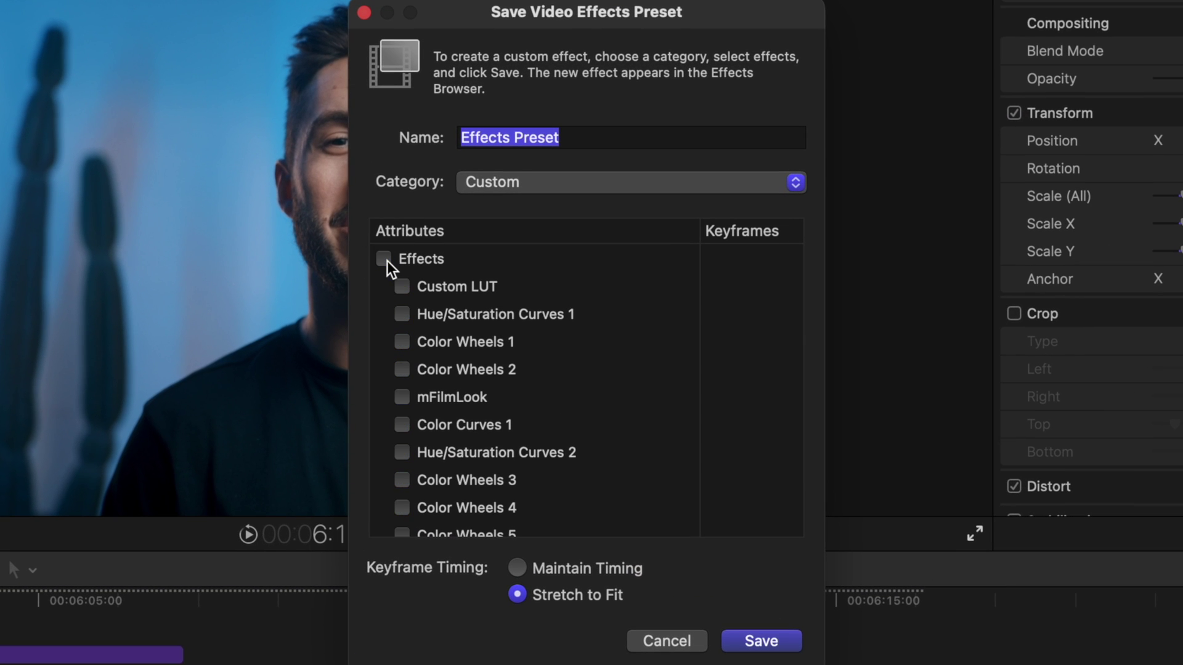
scroll(387, 260, down, 10)
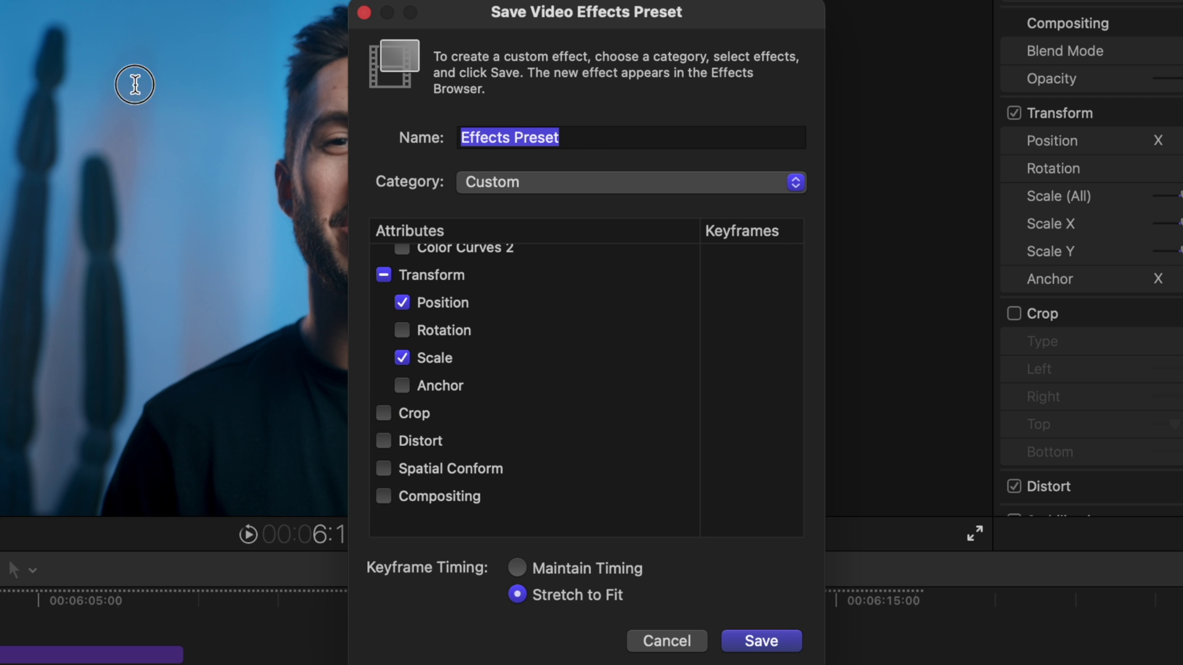
key(Return)
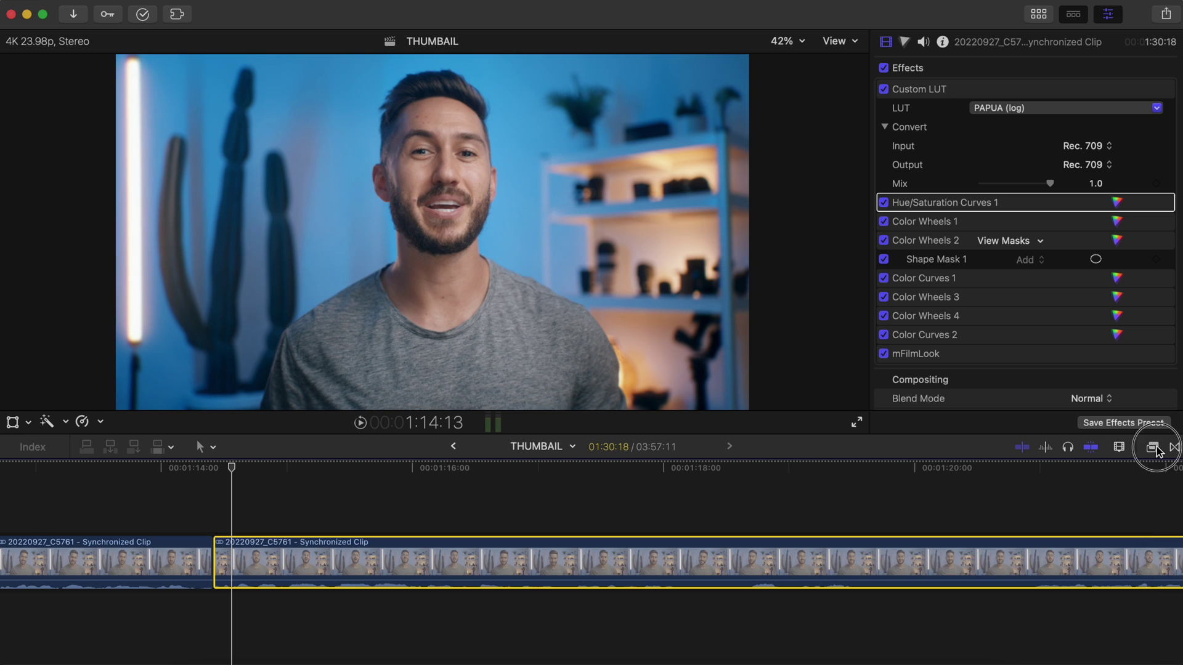
click(1156, 450)
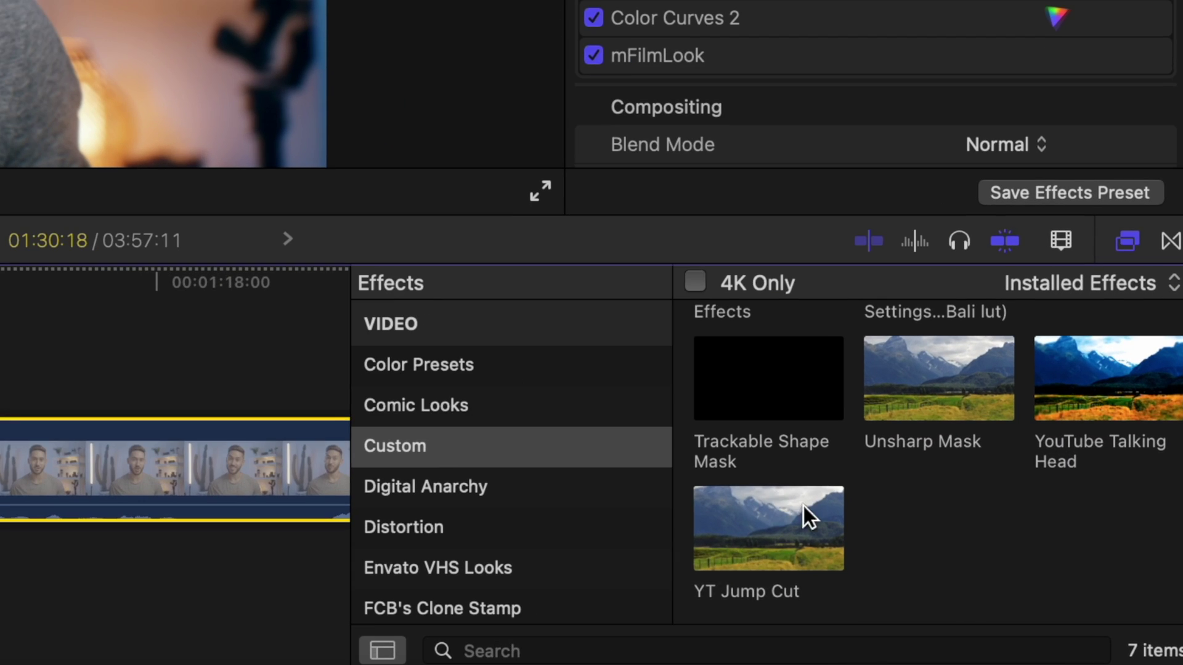
Step: Make YT Jump Cut the default video effect, then split the clip and delete the section after the split
right_click(745, 519)
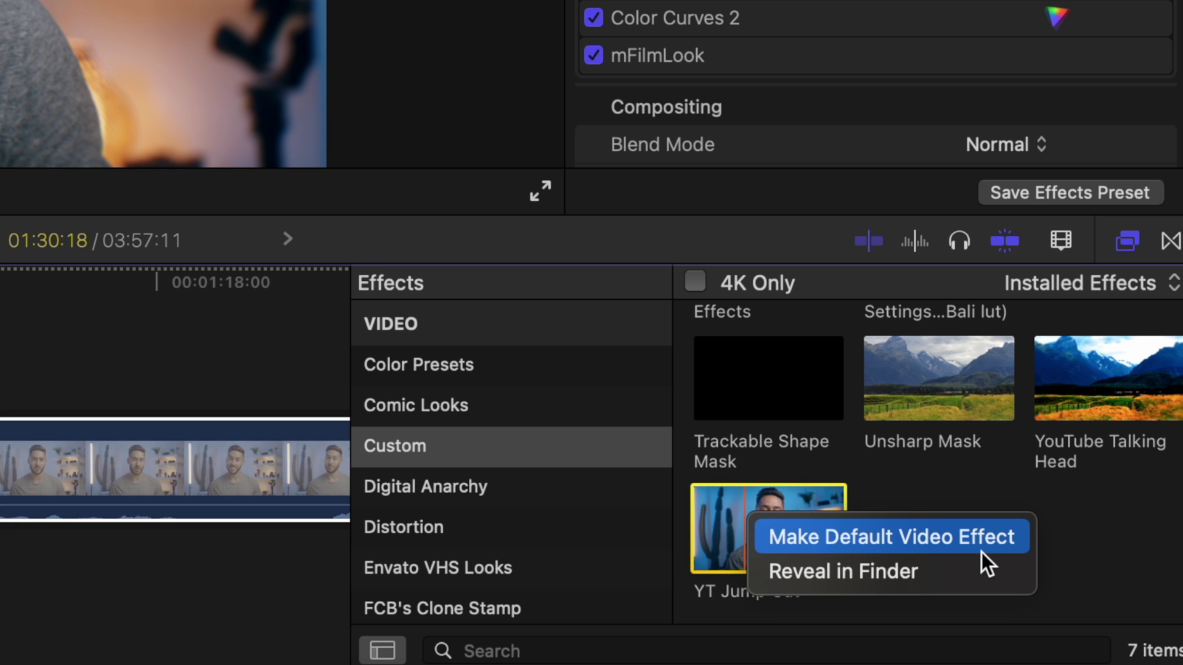
click(986, 539)
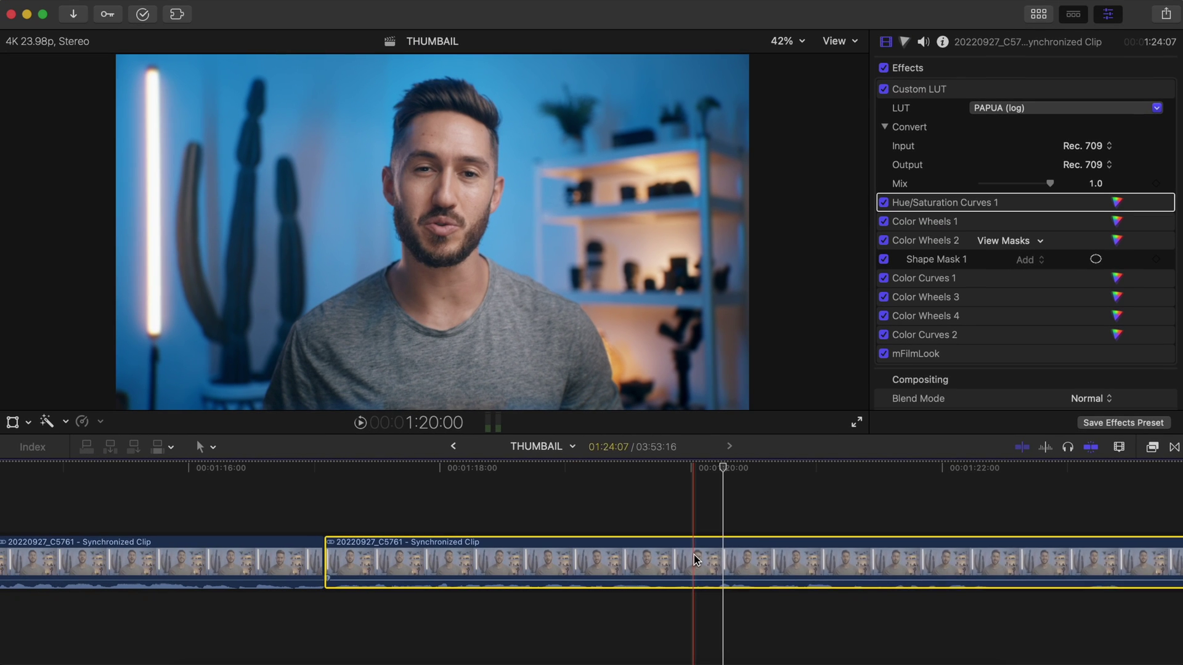
key(super+b)
scroll(1020, 577, right, 5)
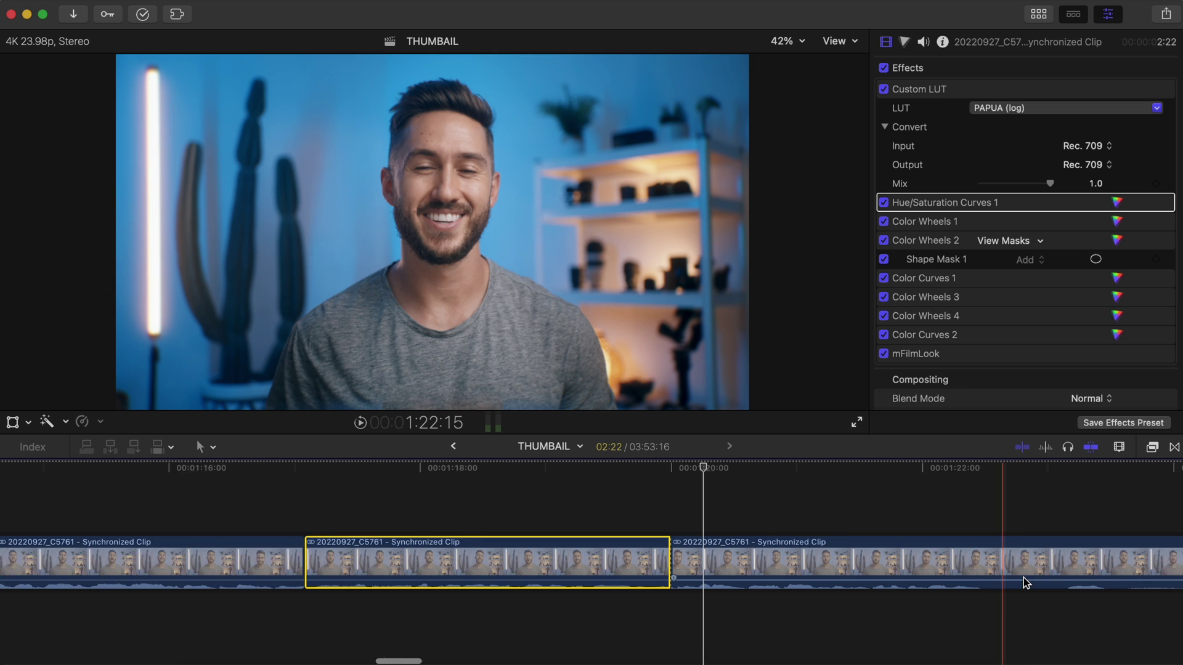
click(1015, 575)
key(BackSpace)
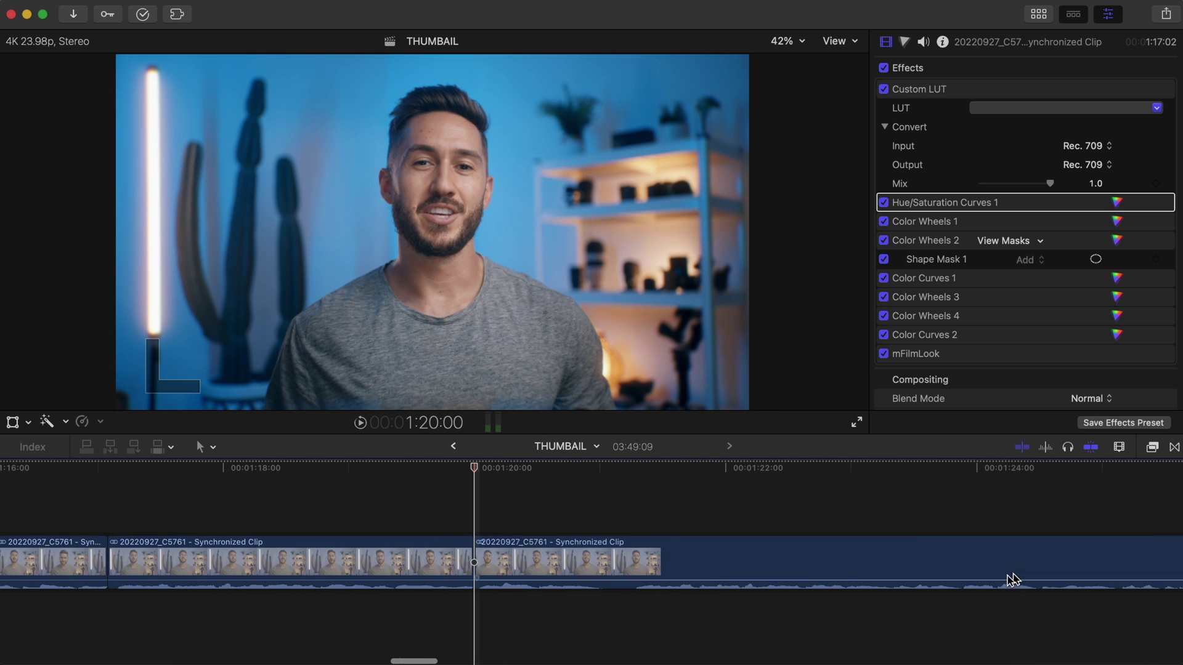
Step: Apply the default YT Jump Cut effect to the next clip
click(521, 552)
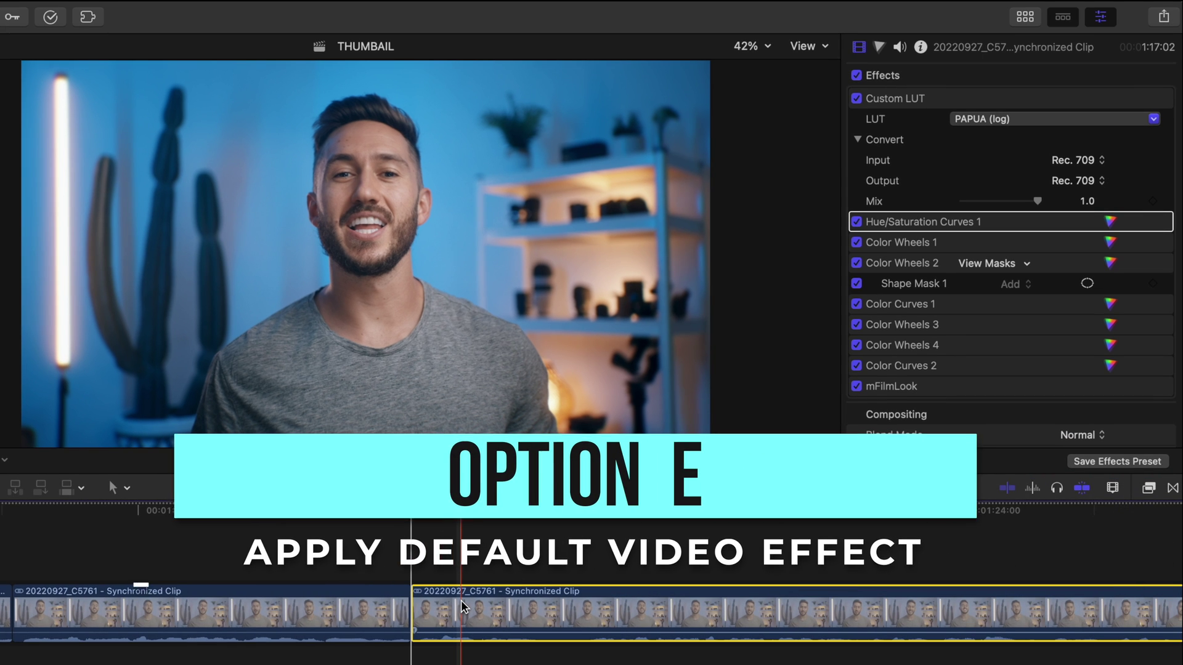
key(alt+e)
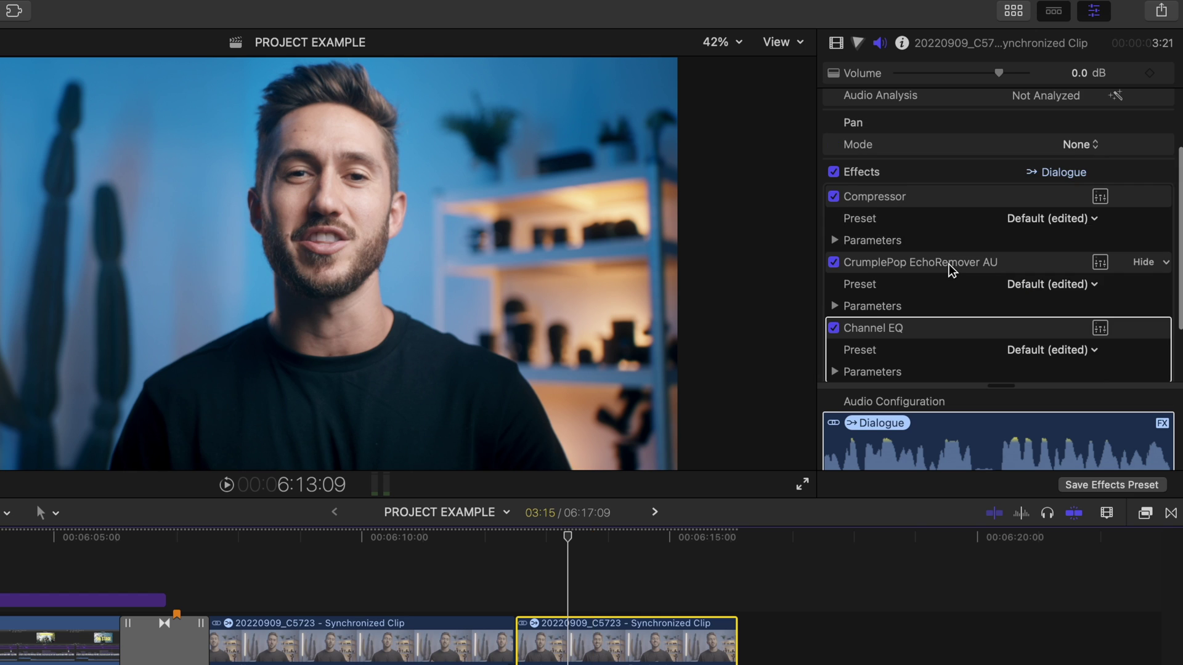
scroll(952, 270, down, 5)
Step: Switch the timeline's active tool to Blade from the Tools pop-up menu
scroll(952, 270, up, 8)
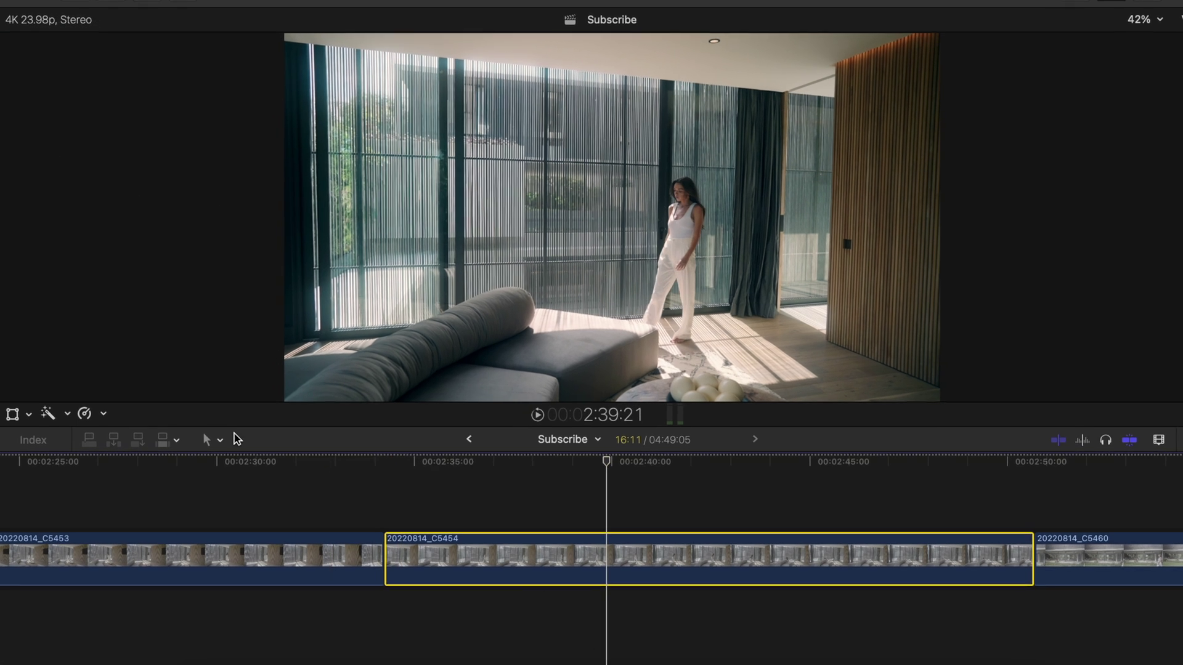
click(211, 447)
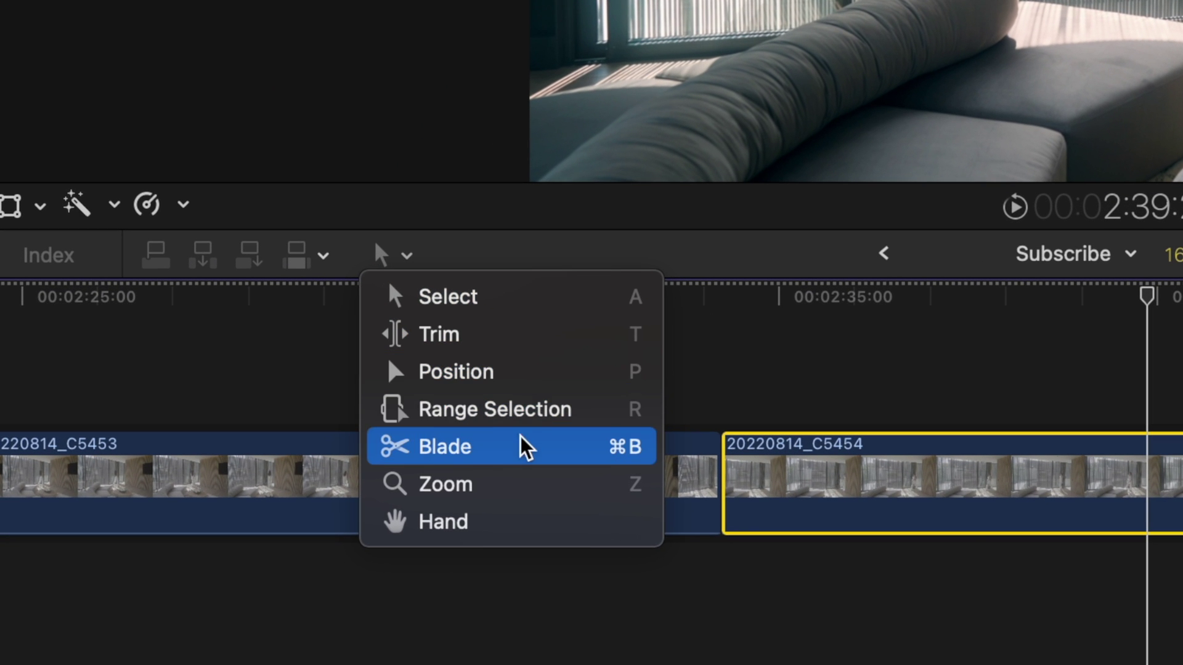
click(525, 447)
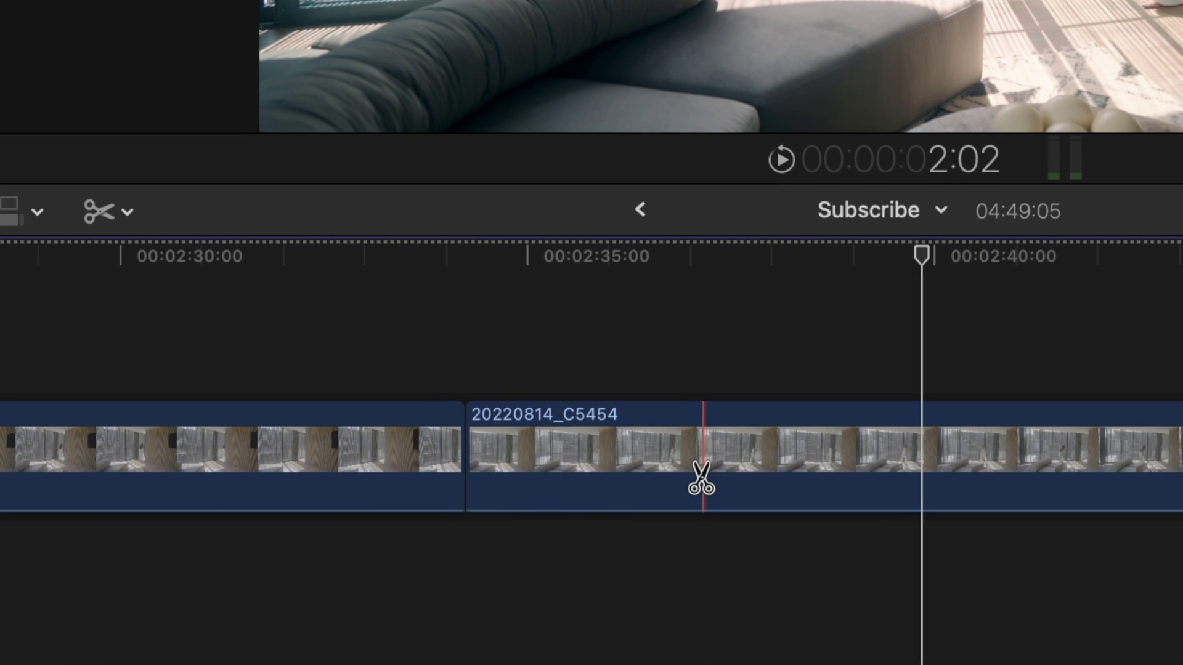
Step: Trim the edit point before 20220814_C5454, then blade off a short start piece and lift it as a connected clip
key(t)
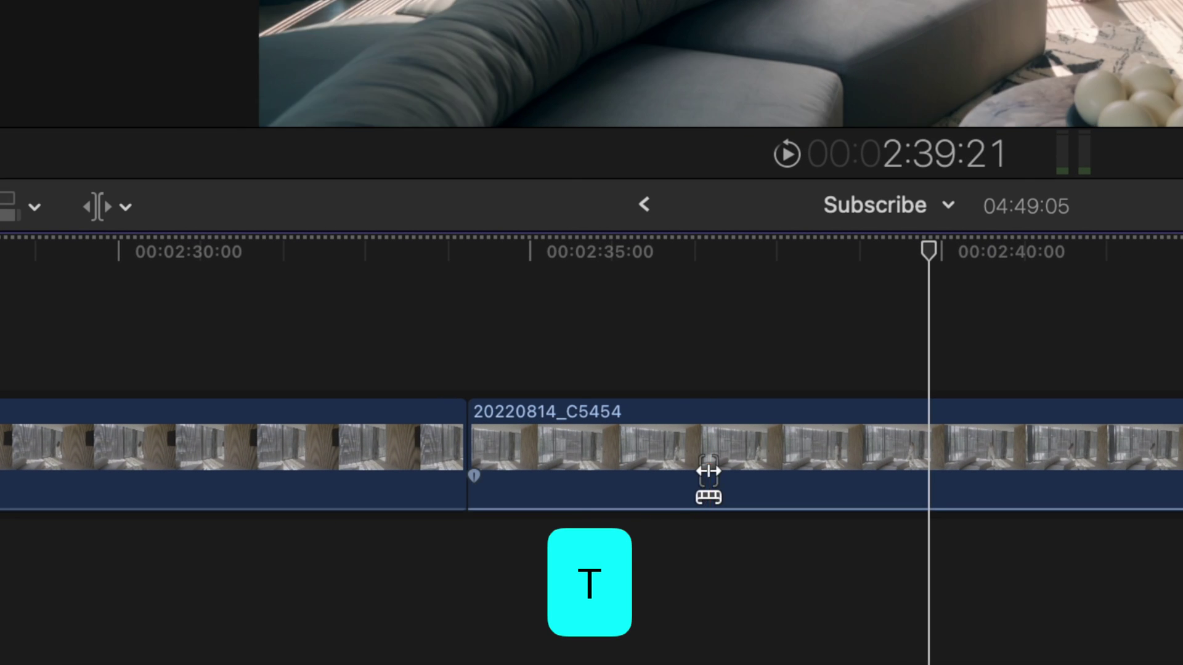
mouse_move(470, 450)
mouse_down()
mouse_move(597, 454)
mouse_move(478, 455)
mouse_up()
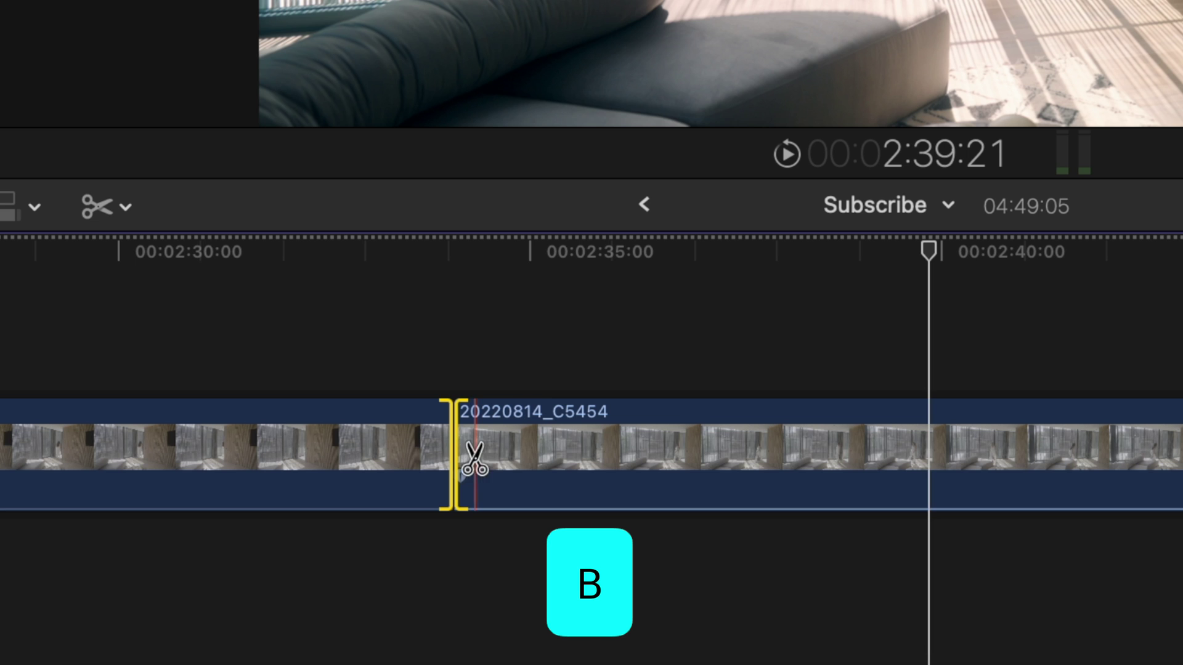
click(537, 454)
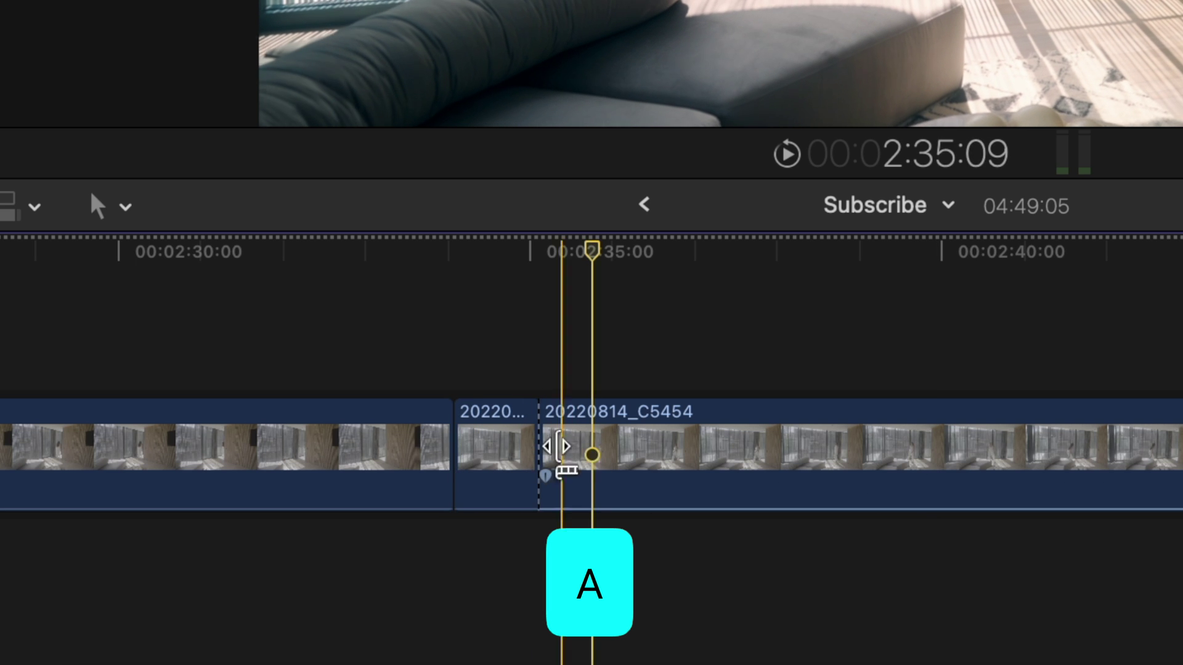
drag(493, 444, 392, 368)
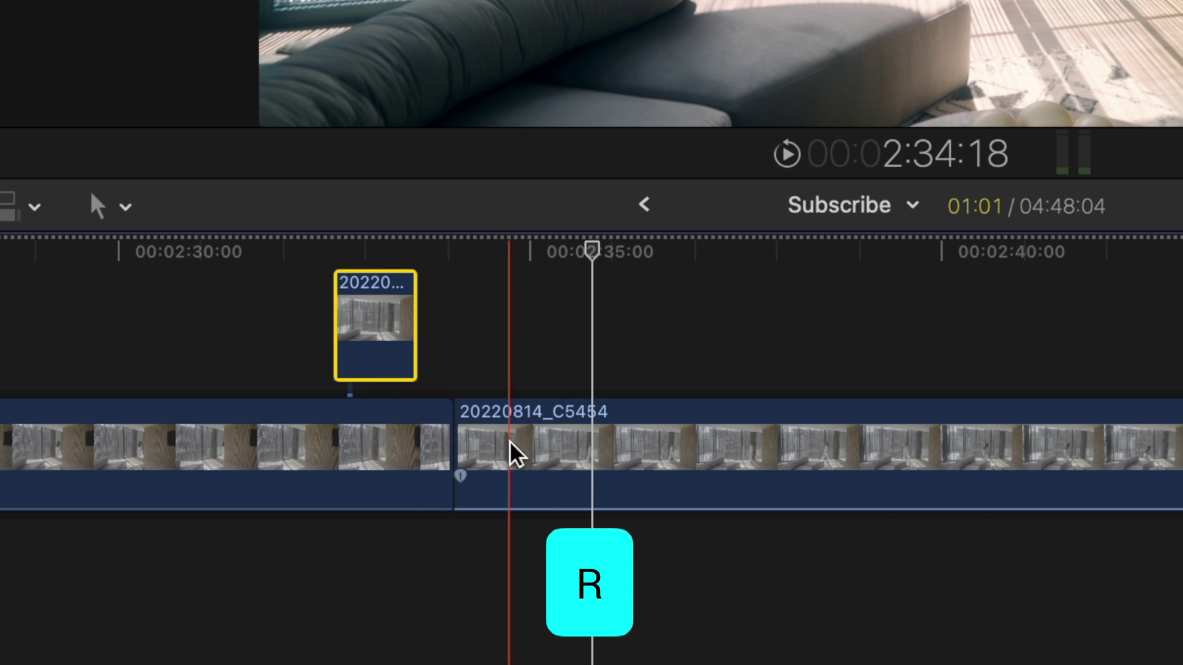
Step: Delete a marked range across 20220814_C5454, then select the connected clip
drag(506, 449, 767, 456)
key(Delete)
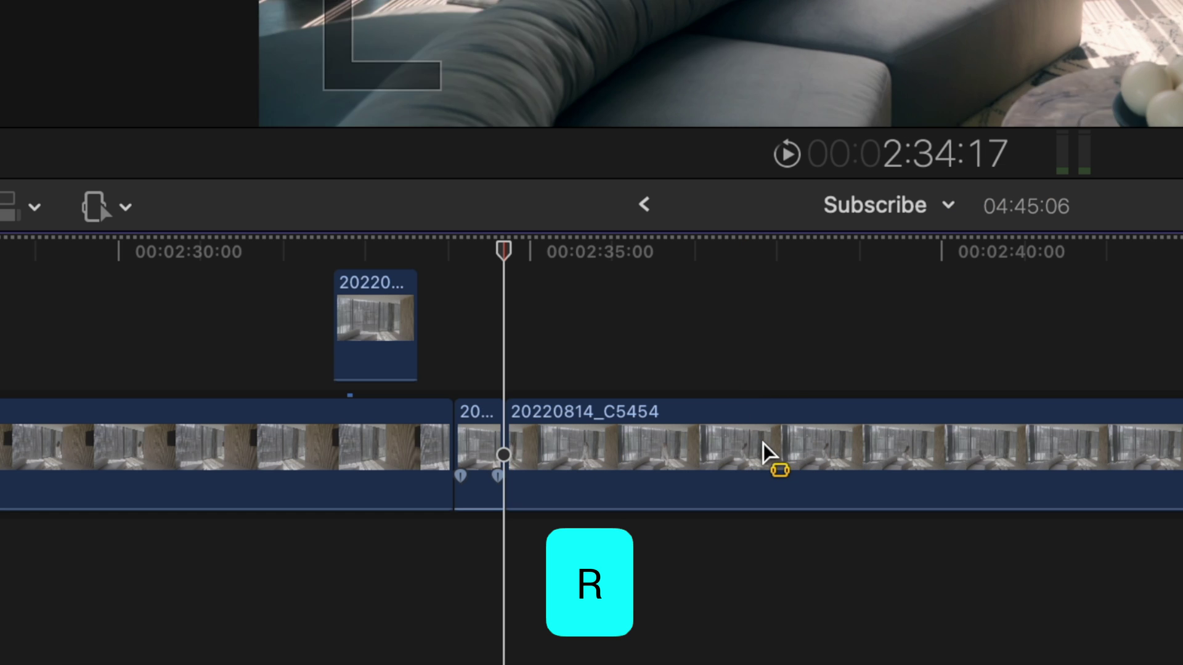
key(a)
click(382, 342)
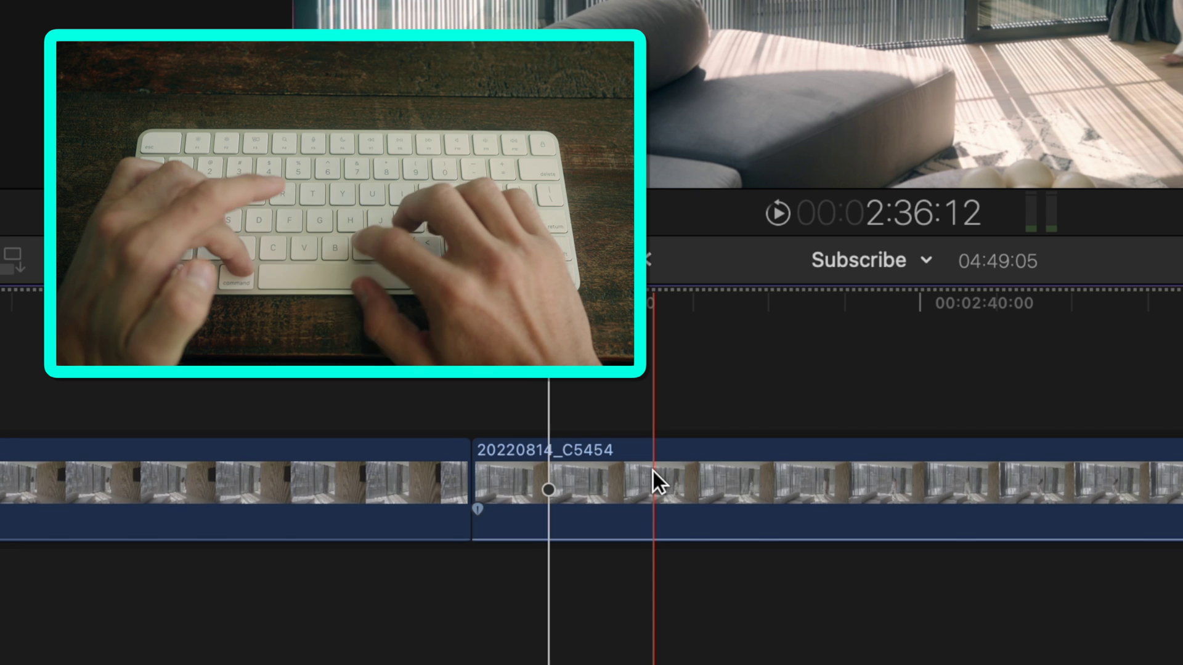
Step: Blade 20220814_C5454 at successive skim points with Cmd-B
key(super+b)
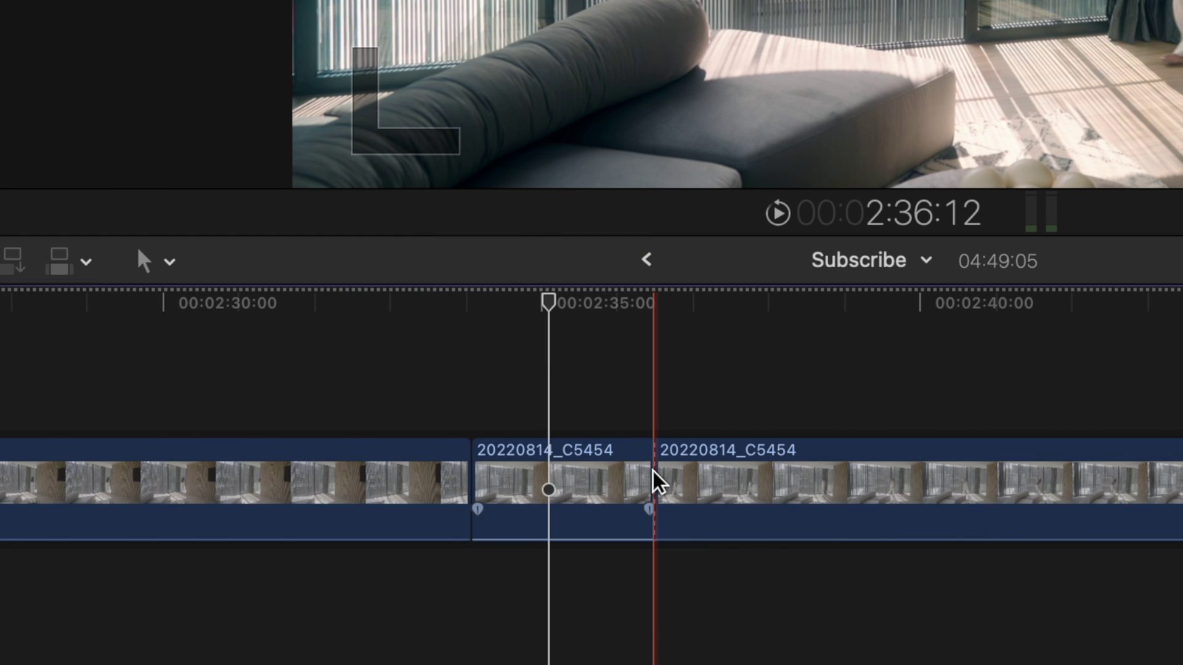
key(super+b)
key(super+b)
key(super+b)
key(super+b)
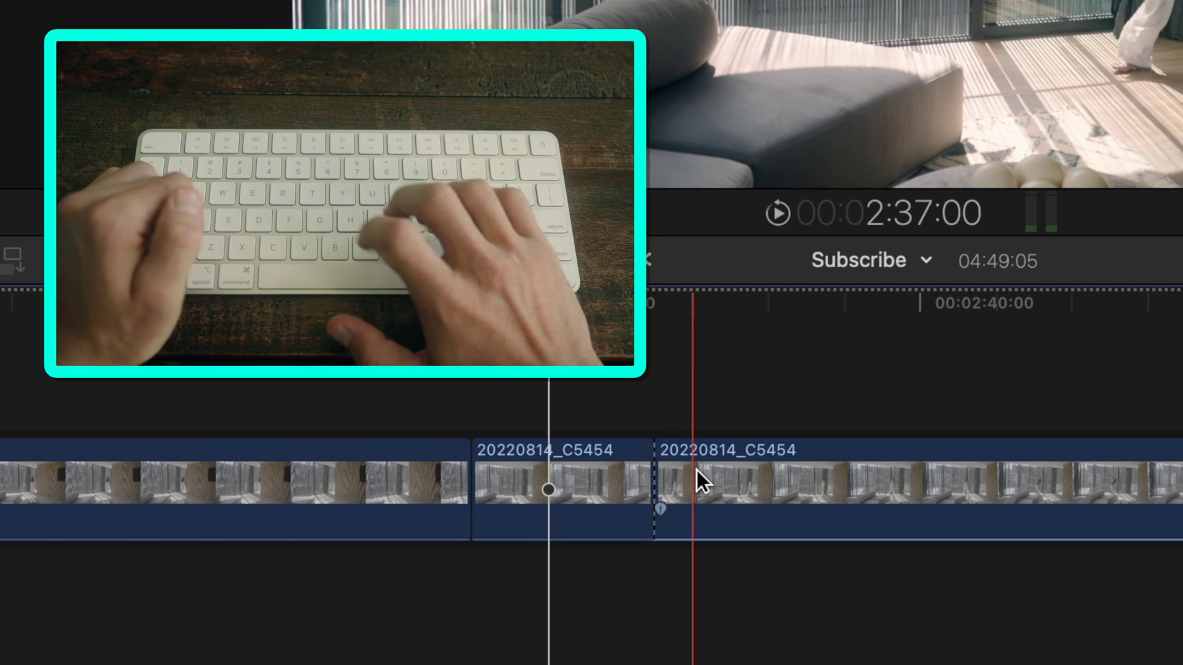
key(super+b)
key(super+b)
key(super+b)
key(super+b)
key(super+b)
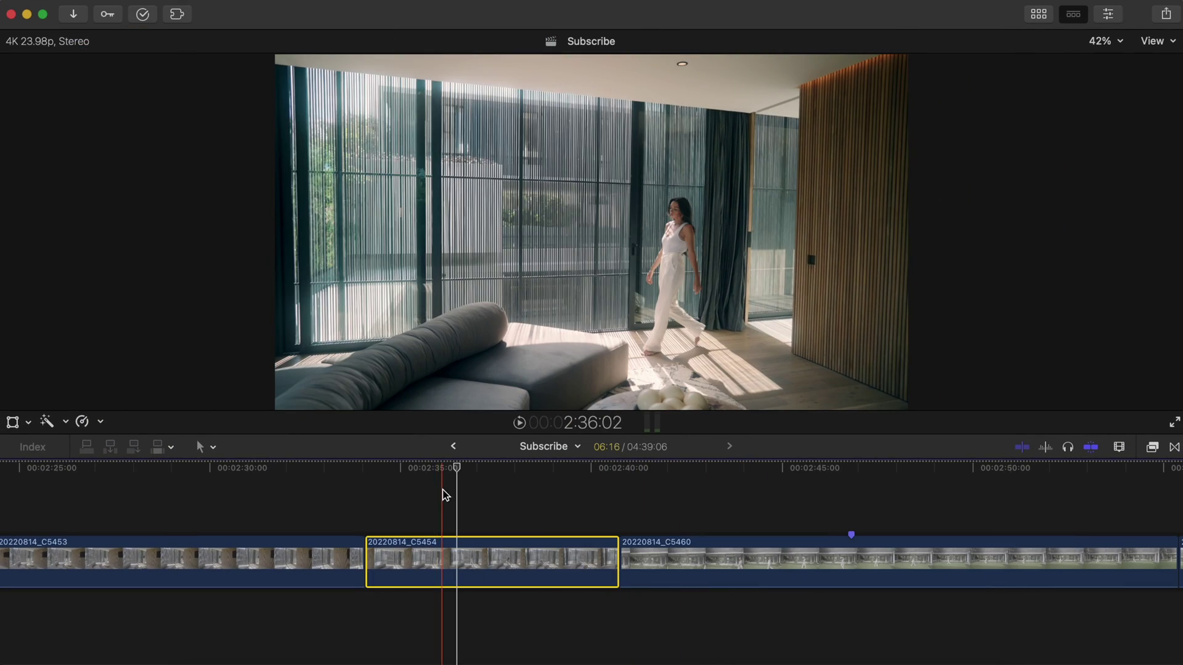
Step: Try Automatic speed on 20220814_C5454, then restore its Slow (40%) speed
click(431, 470)
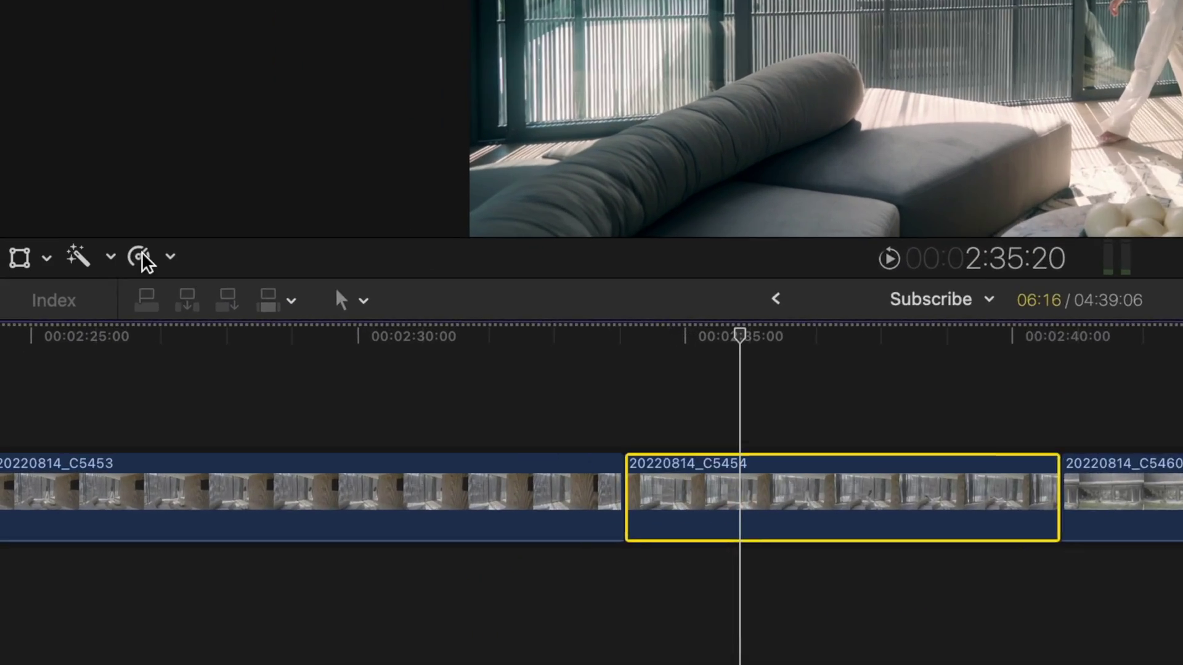
click(143, 255)
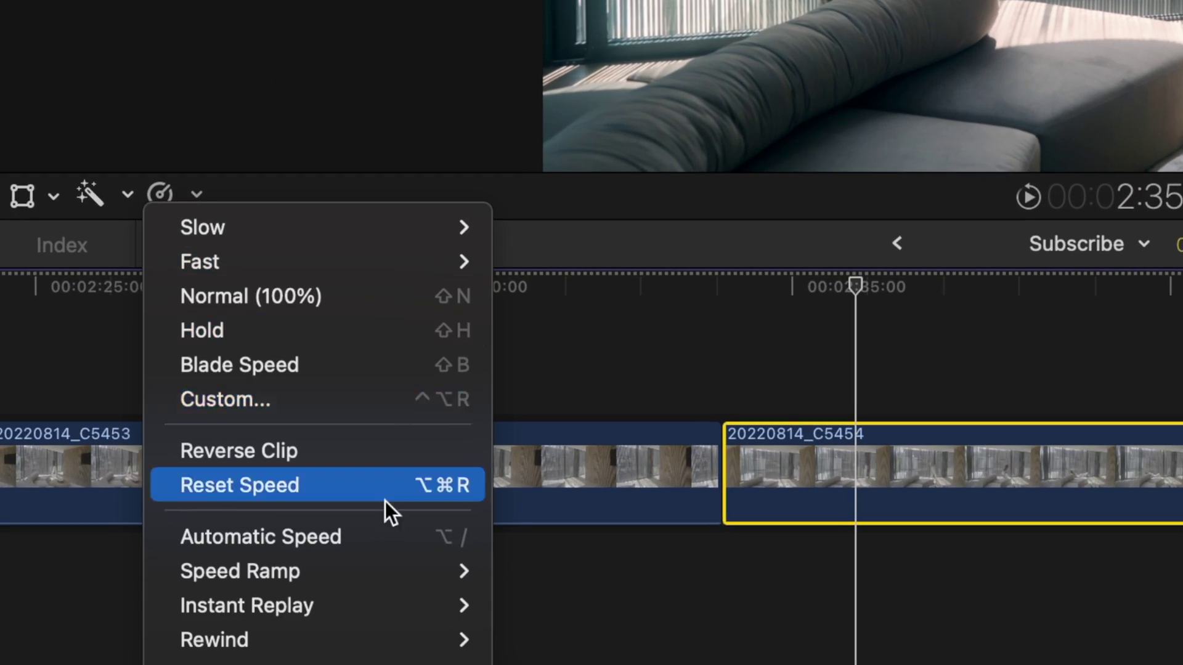
click(374, 542)
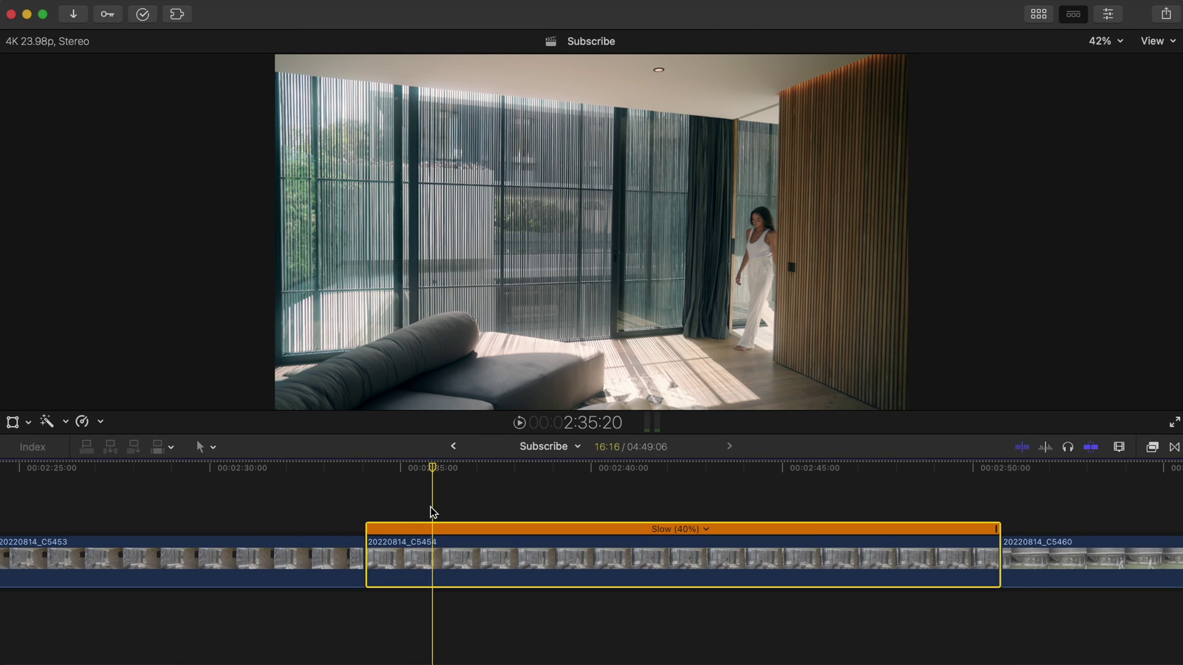
key(super+z)
key(super+shift+z)
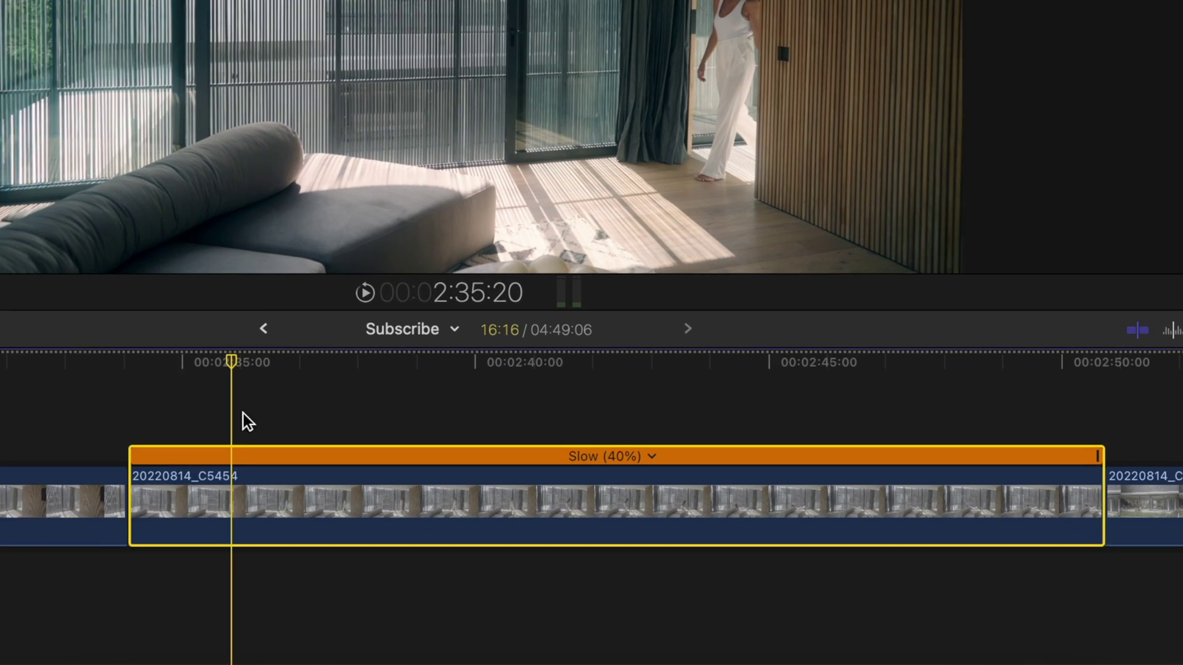
Step: Trim the slowed clip's start and end to skim points, finally trimming its start
key(alt+bracketleft)
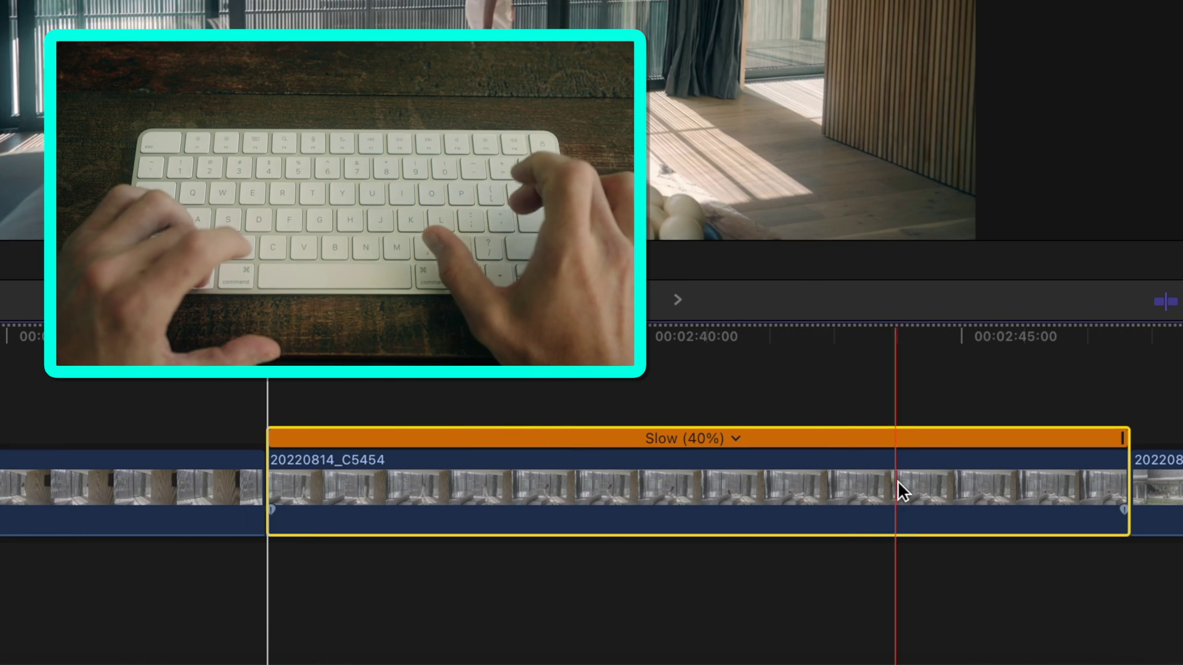
key(alt+bracketright)
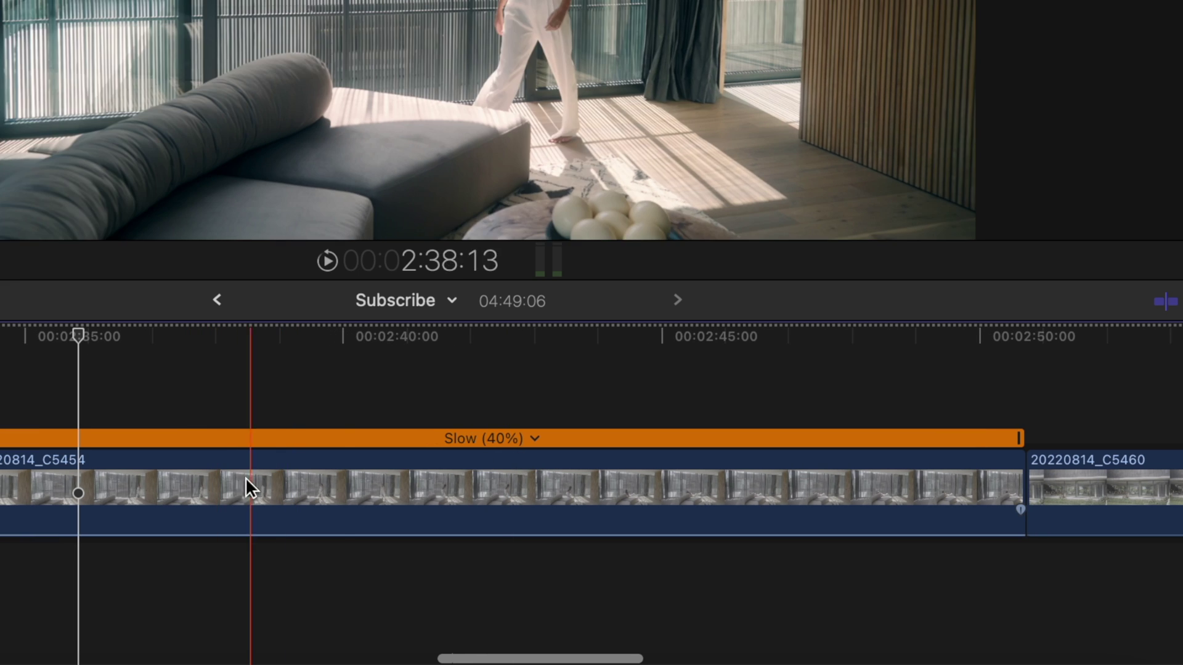
key(alt+bracketleft)
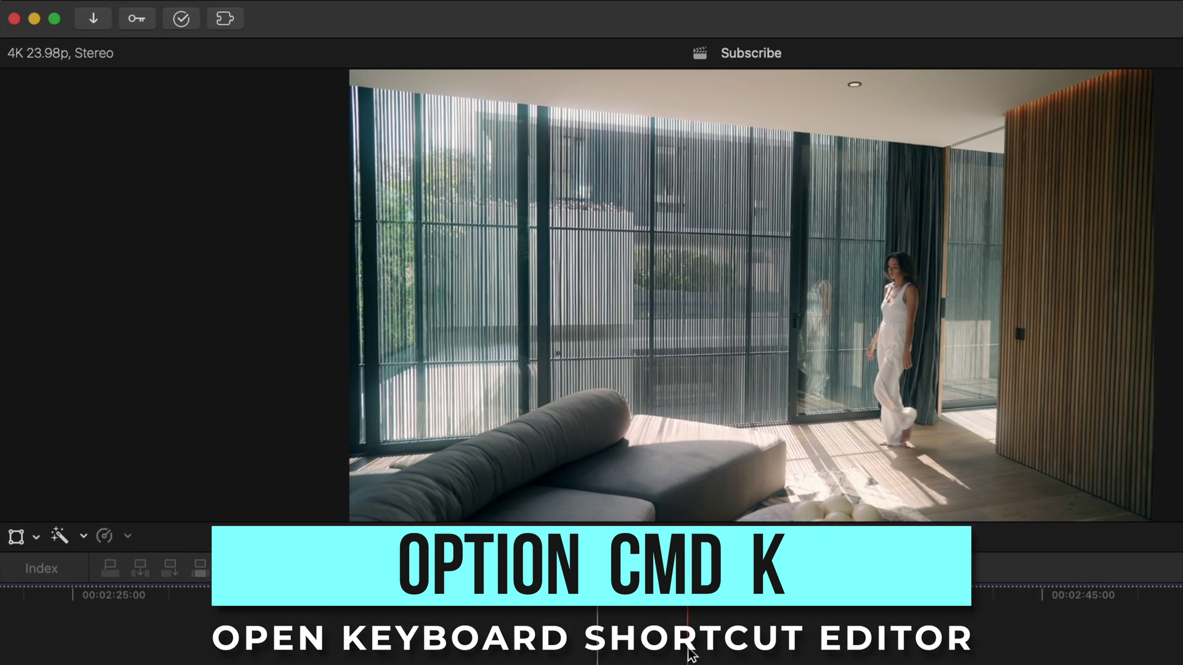
Step: Duplicate the Default command set as 'Test' in the Command Editor
key(alt+super+k)
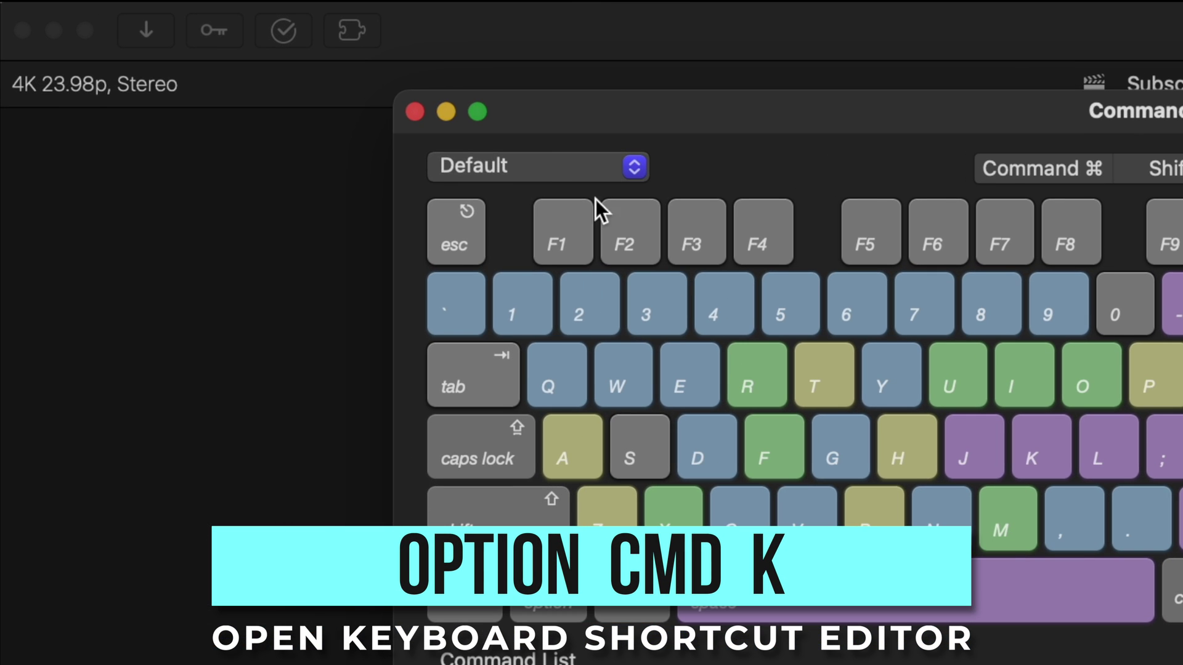
click(579, 169)
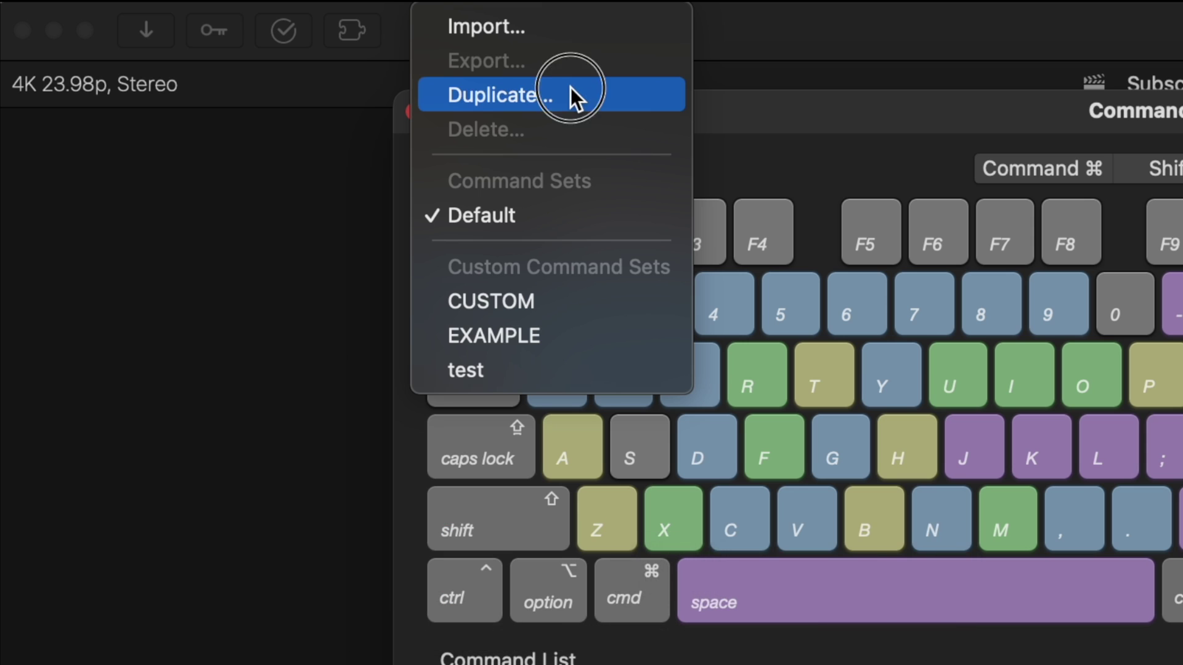
click(571, 95)
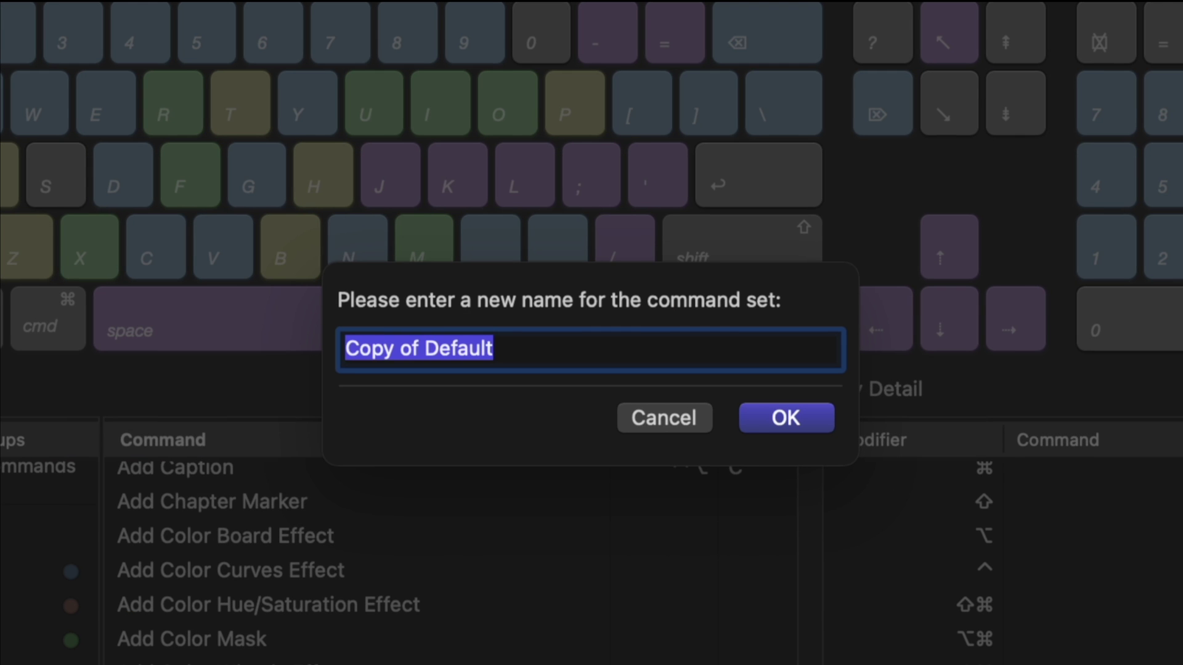
text(Test)
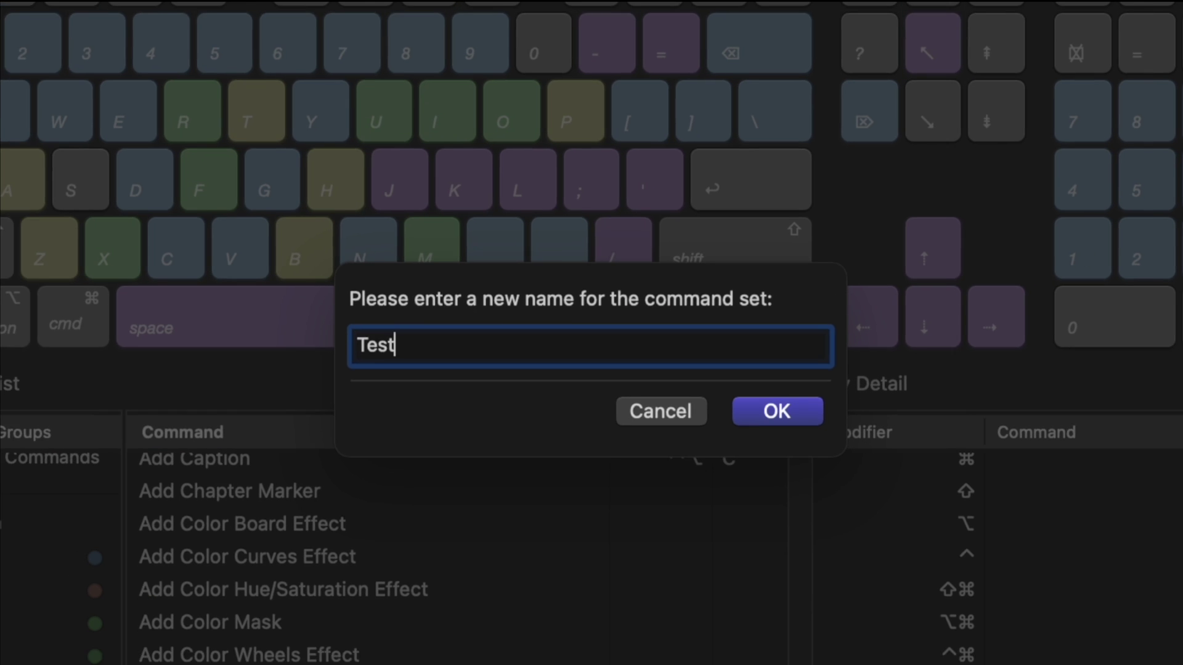
key(Return)
Step: Reassign the B key from the Blade Tool to the Blade command
text(blade)
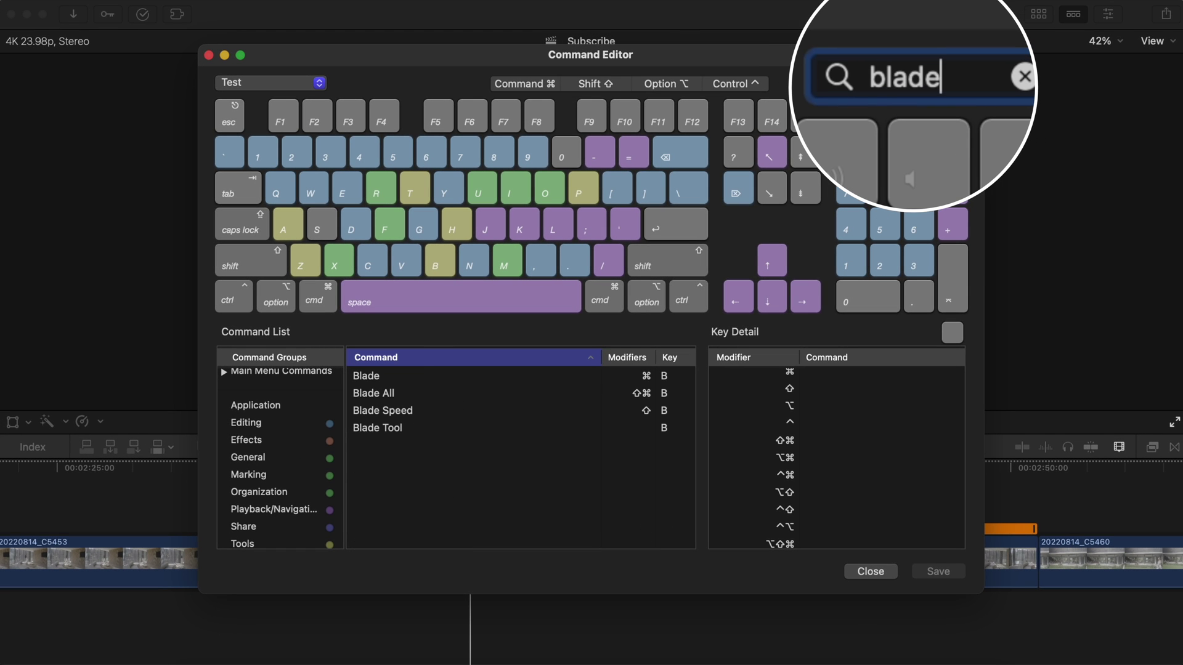
click(450, 377)
key(b)
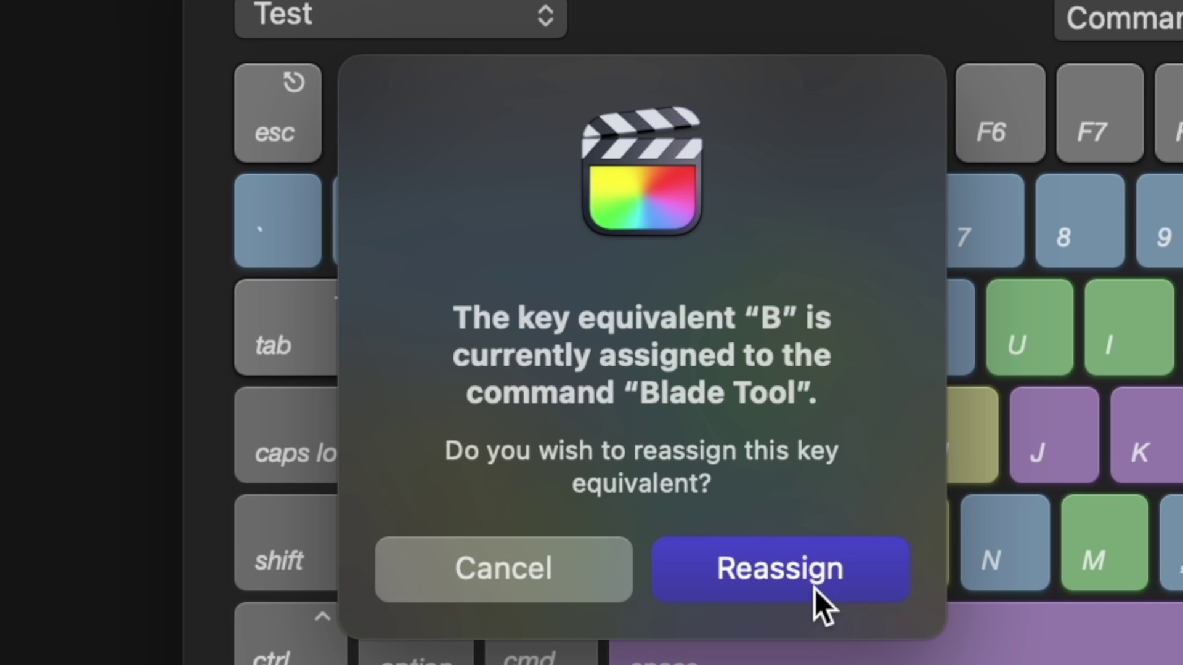
click(797, 574)
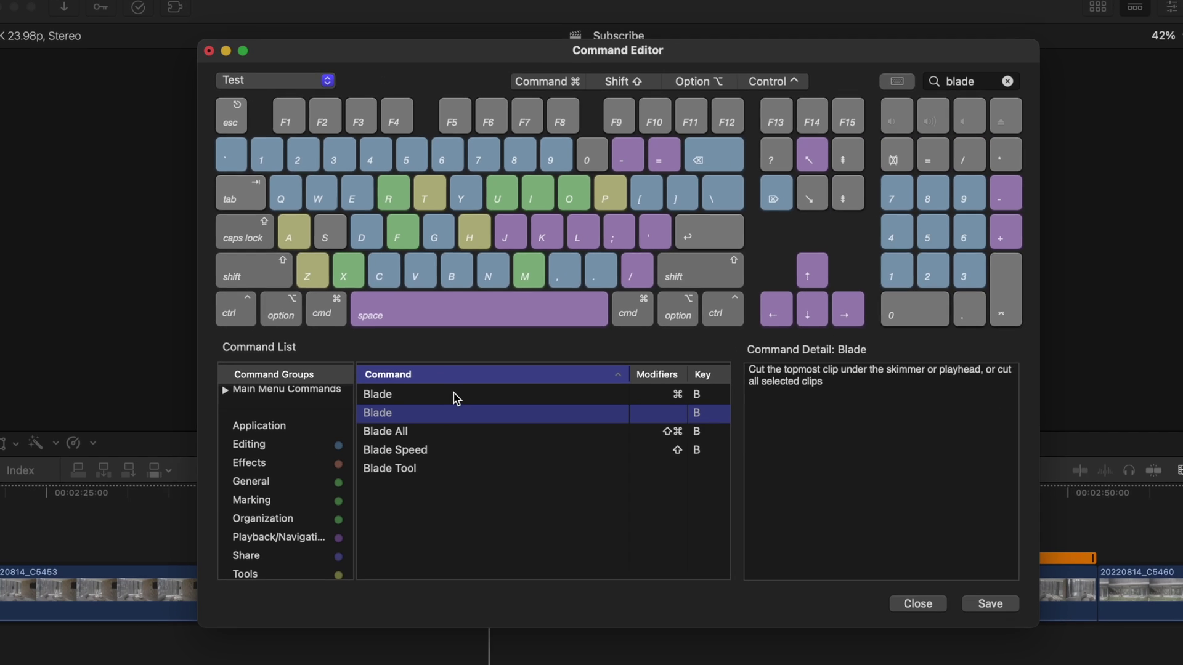
click(454, 394)
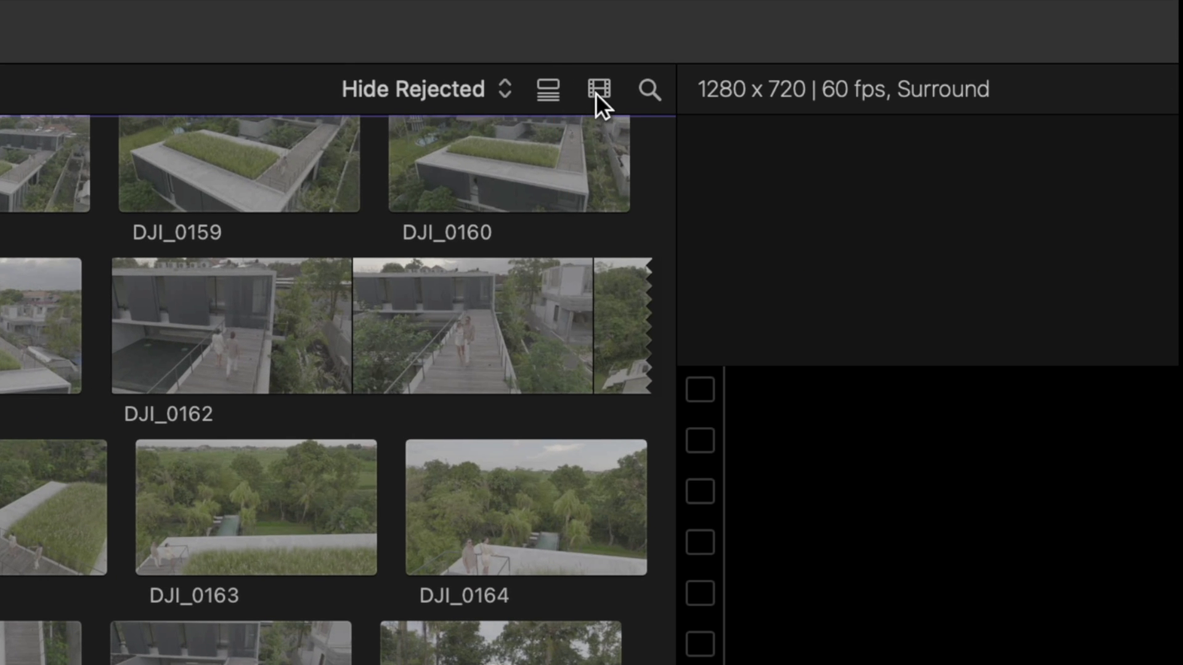
Step: Set browser filmstrips to one thumbnail per 5s and load DJI_0164 into the viewer
click(452, 38)
drag(621, 216, 664, 214)
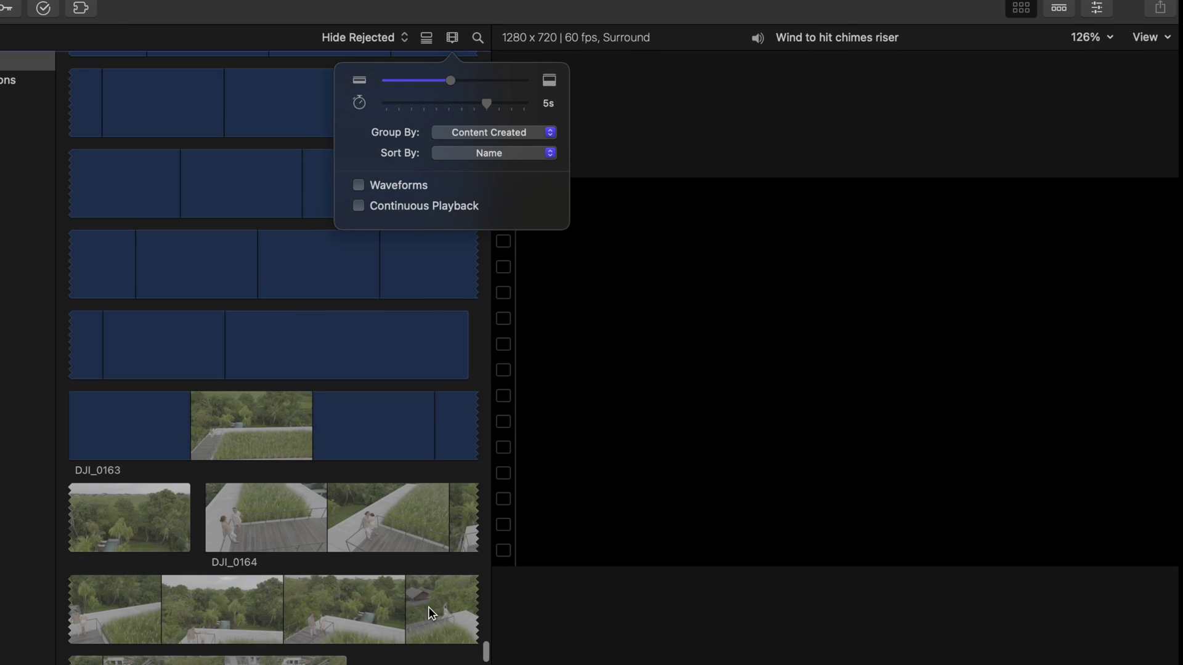
click(353, 523)
scroll(352, 523, down, 1)
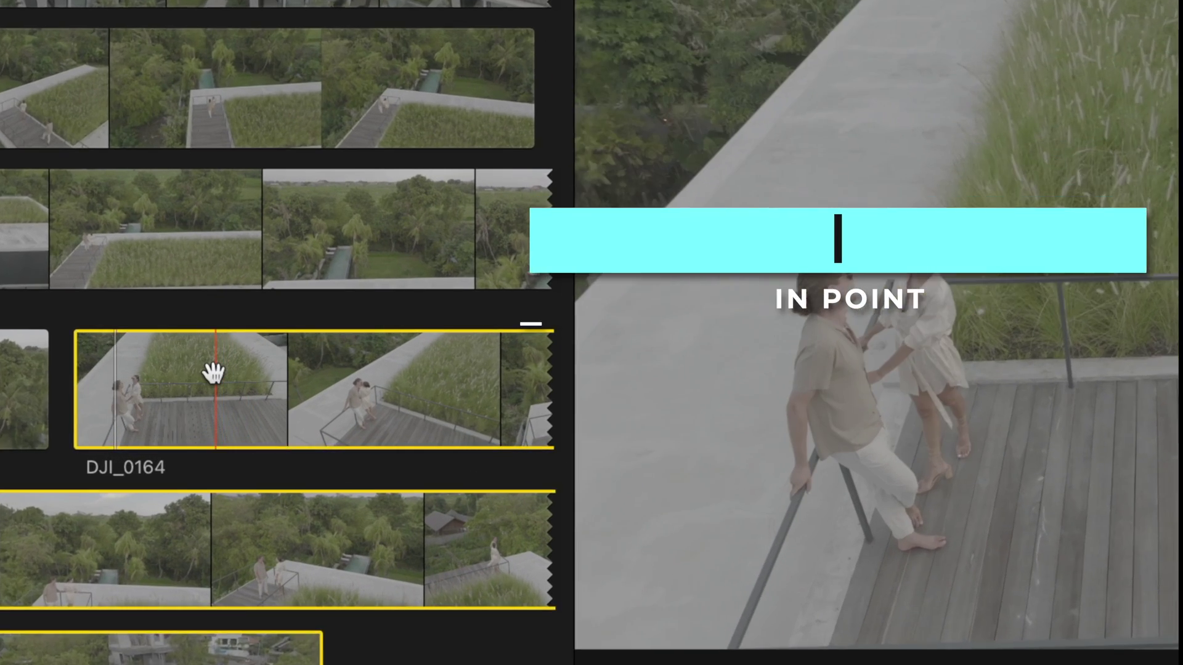
Step: Favorite a range of DJI_0164 and filter the browser to show only Favorites
key(i)
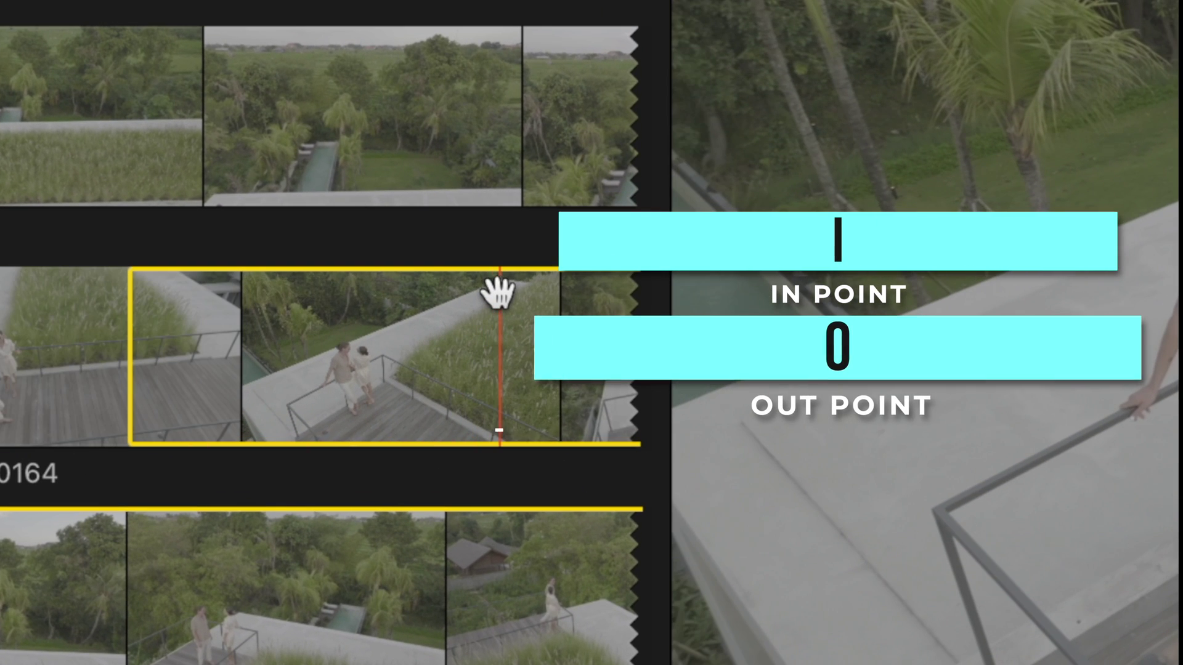
key(f)
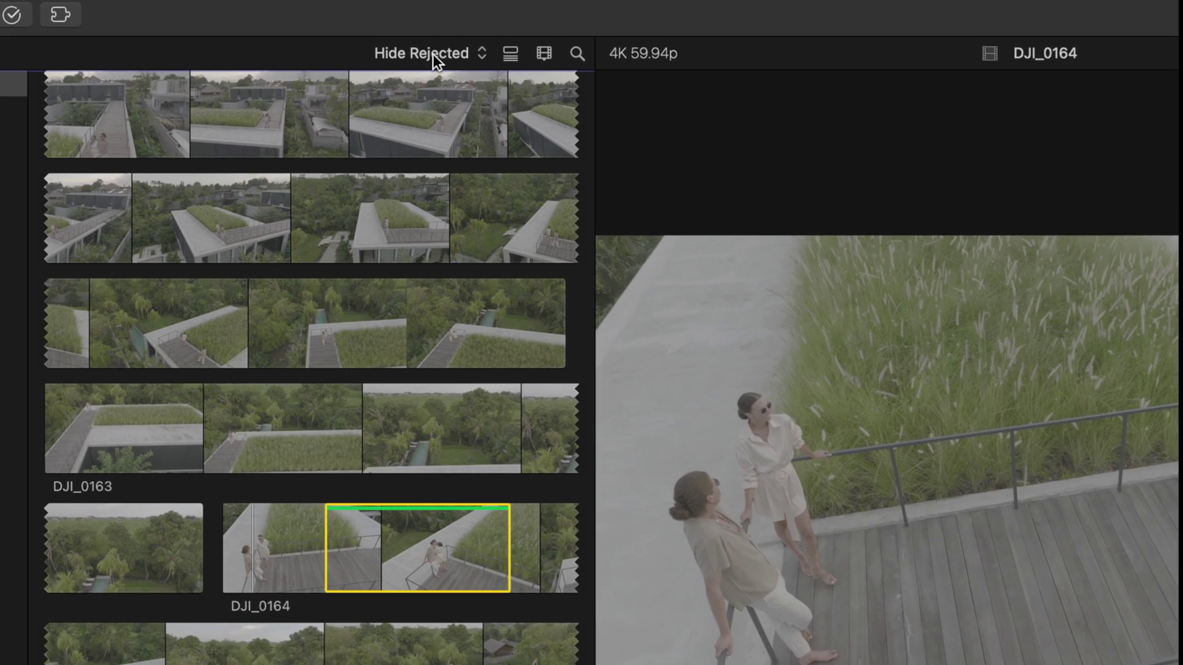
click(367, 38)
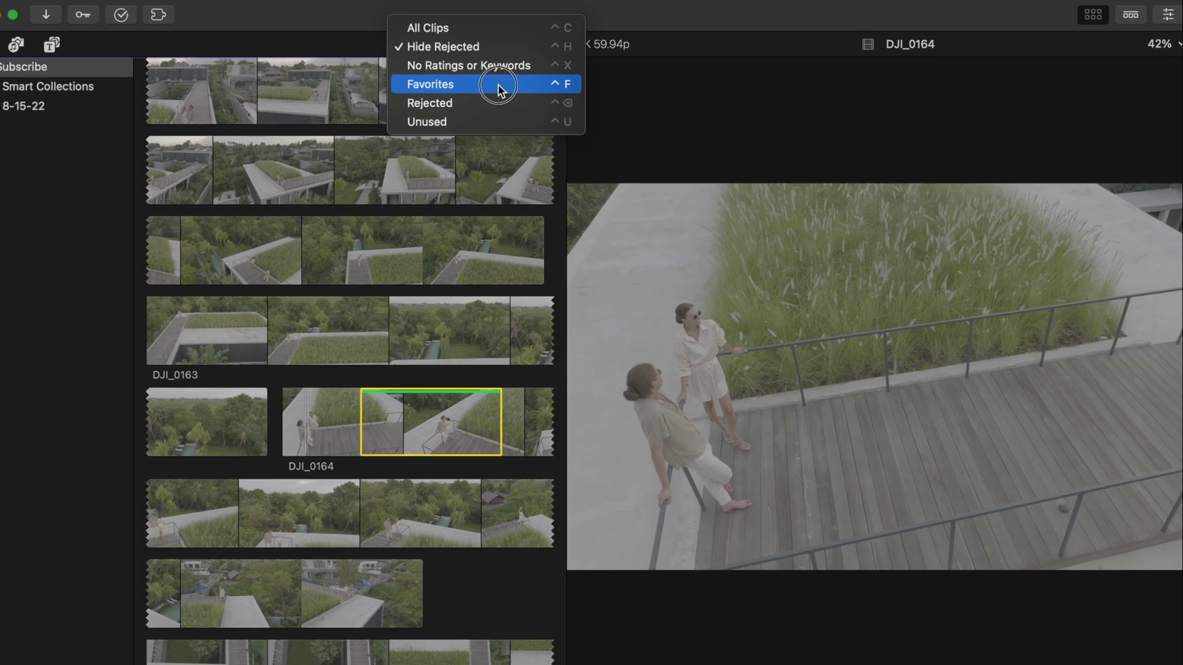
click(604, 140)
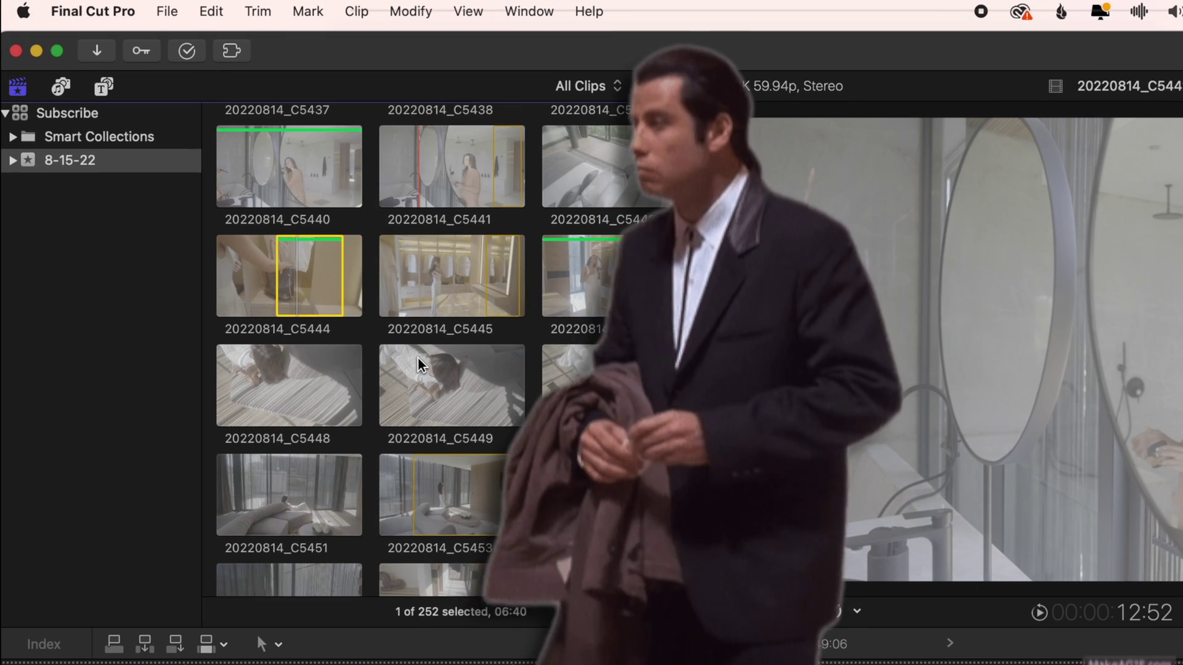
Step: Turn on Used Media Ranges for browser clips from the View menu
scroll(417, 358, up, 6)
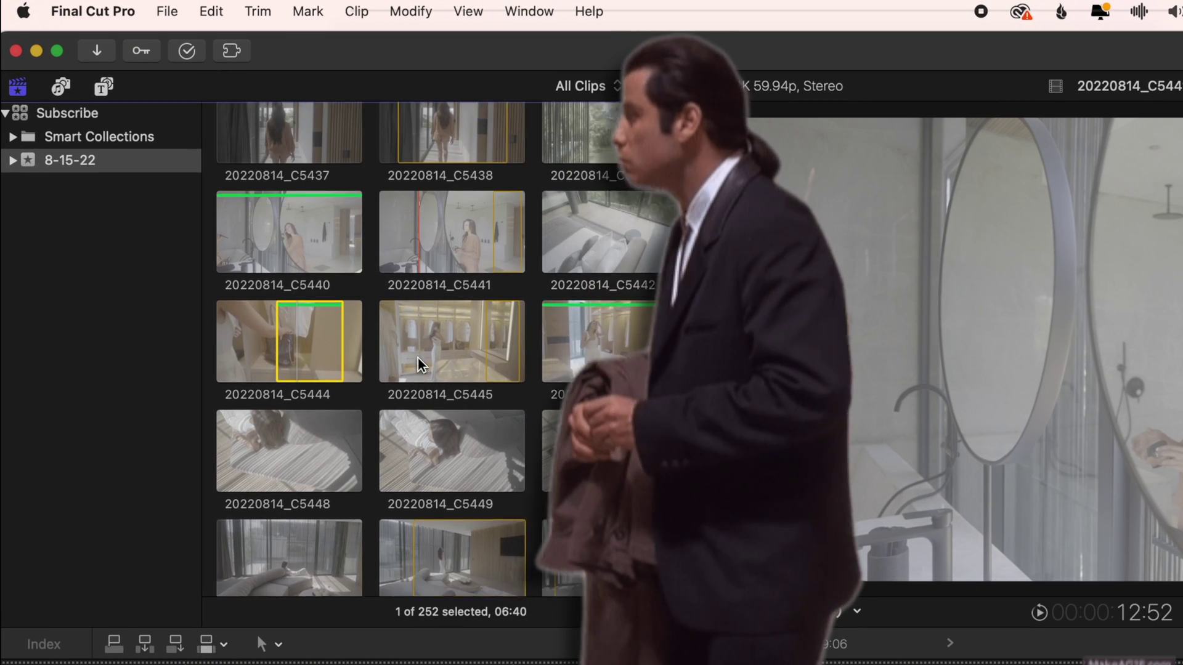
scroll(418, 357, down, 3)
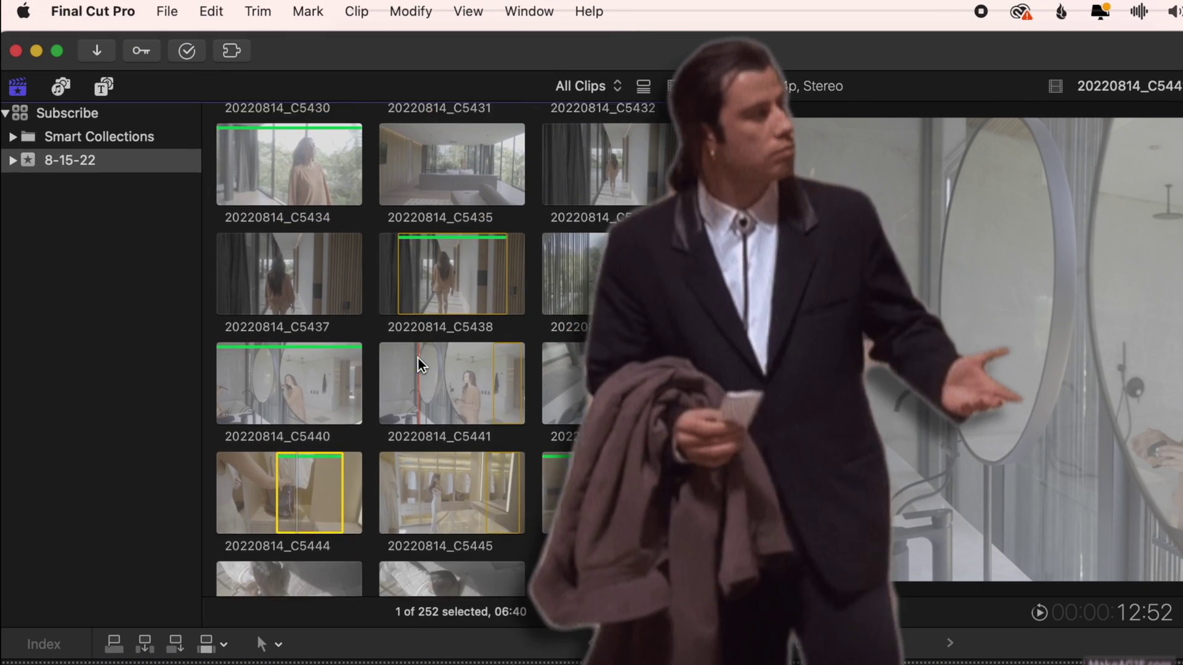
click(465, 12)
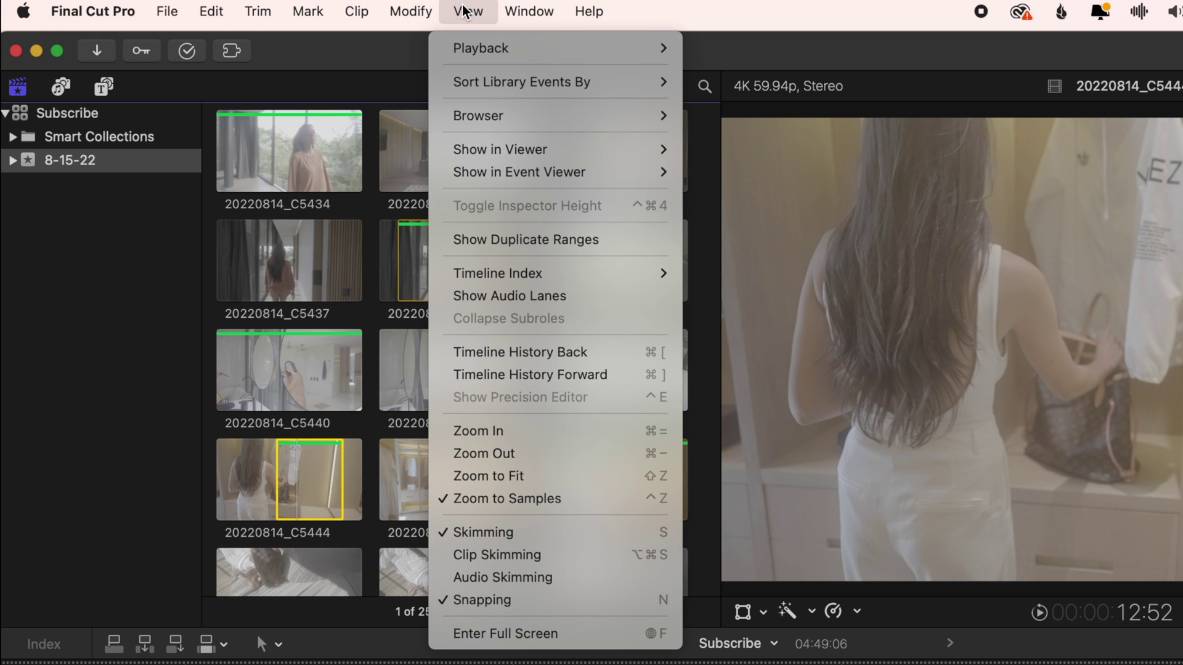
mouse_move(574, 118)
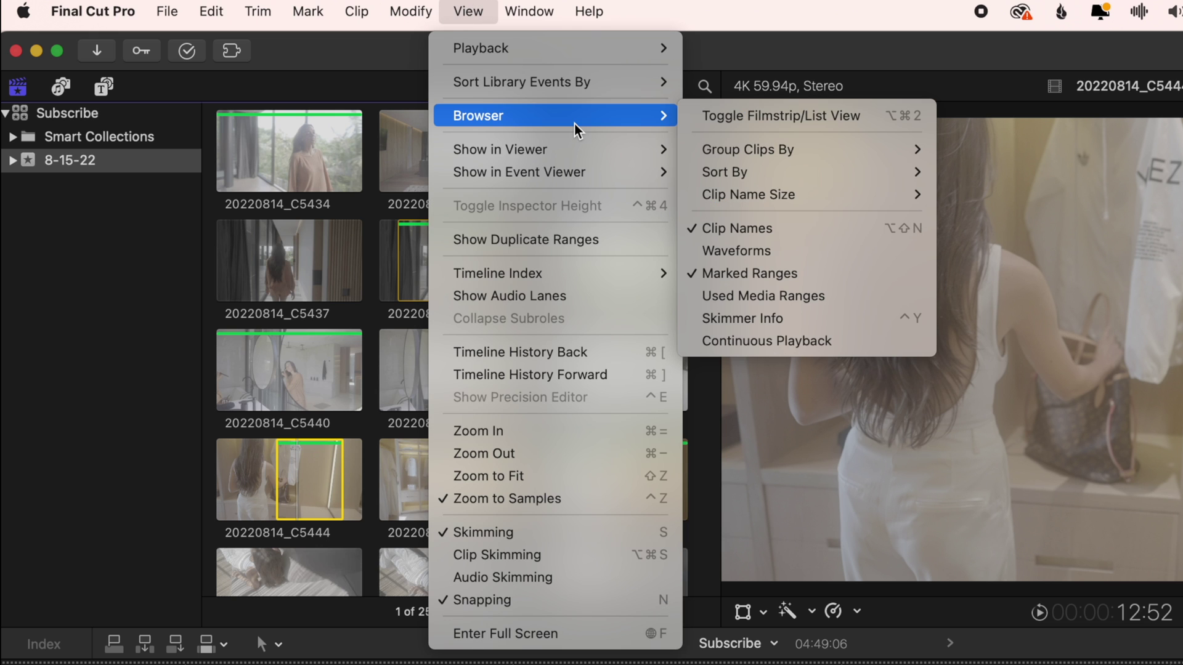
click(797, 295)
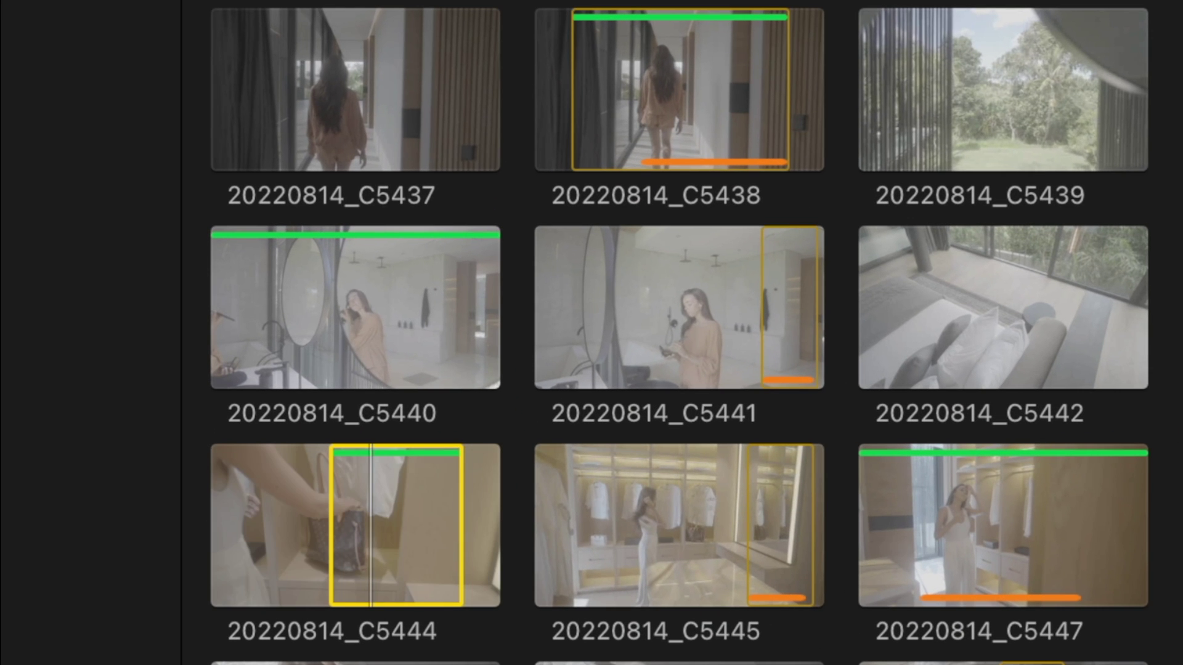
Step: Set browser filmstrips to one thumbnail per 10s
click(686, 76)
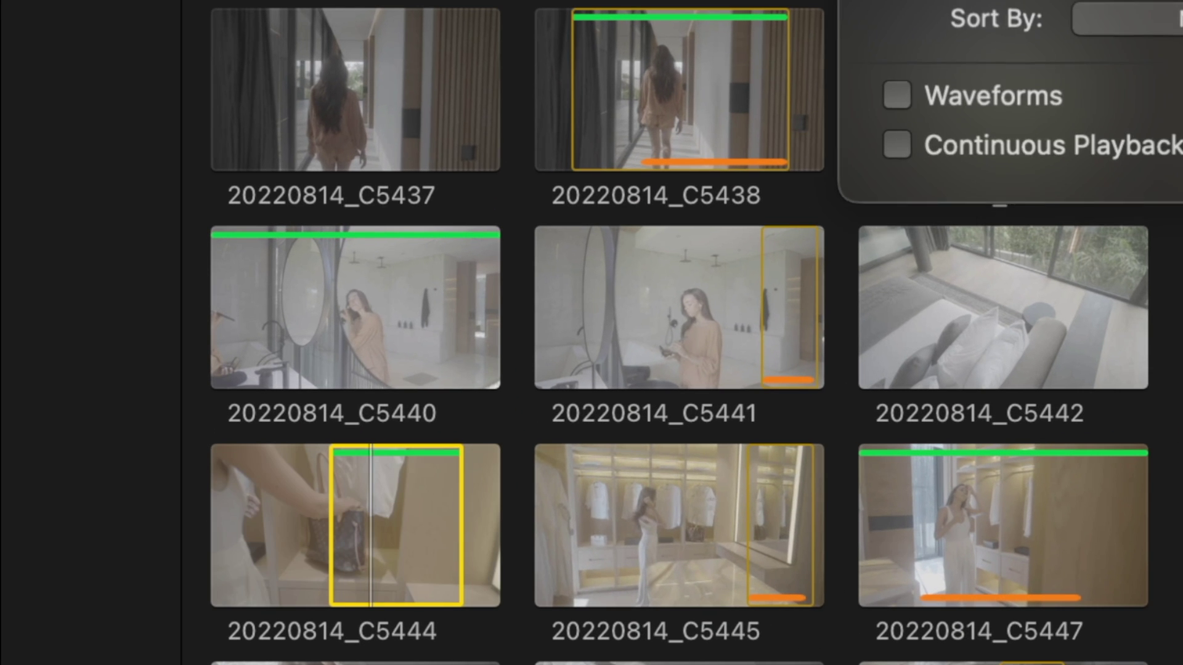
drag(912, 87, 714, 168)
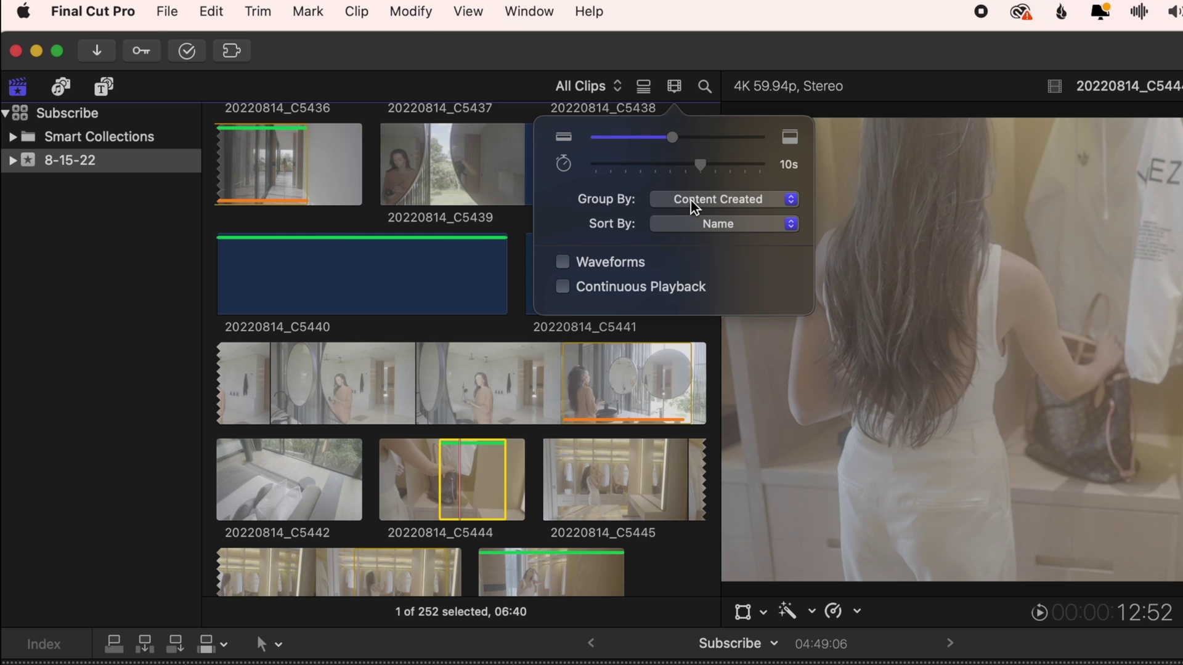
click(559, 382)
Step: Scroll up the browser toward clip 20220814_C5438
scroll(490, 289, up, 5)
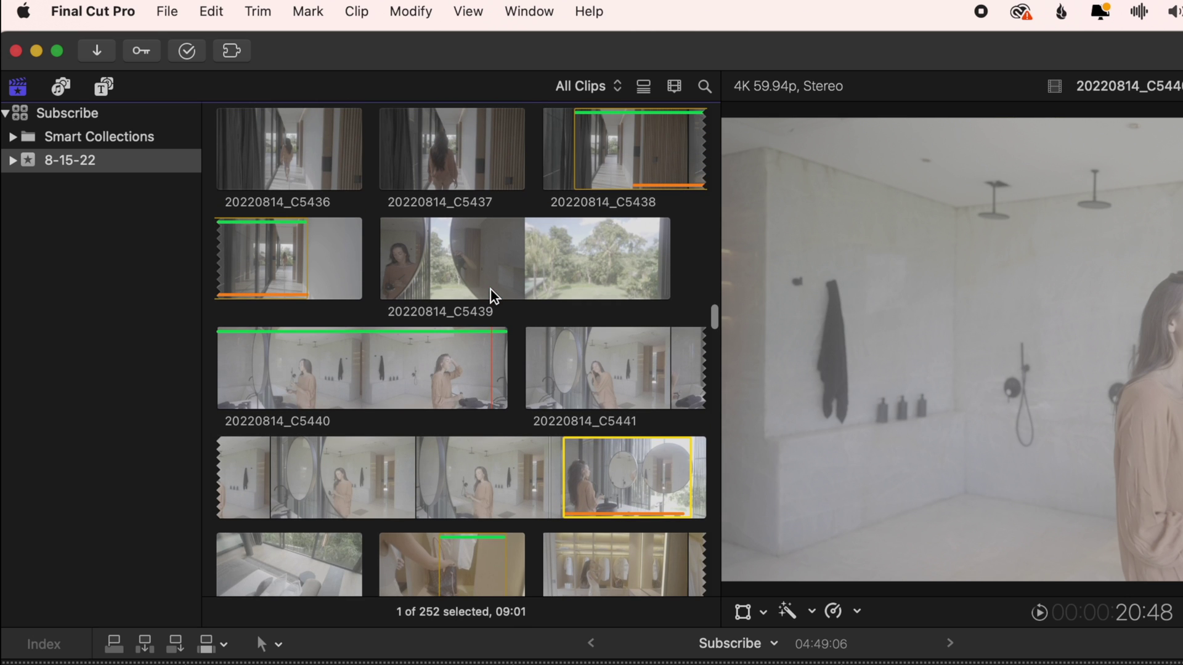